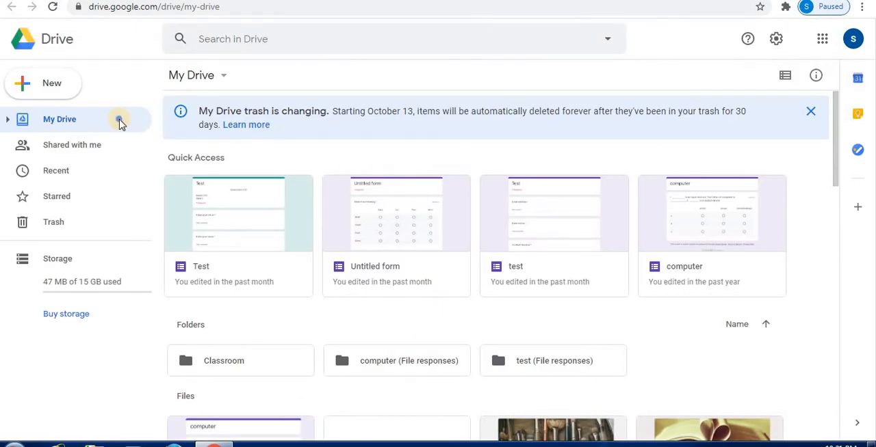
# Create a new blank Google Form in My Drive.
pyautogui.rightClick(120, 123)
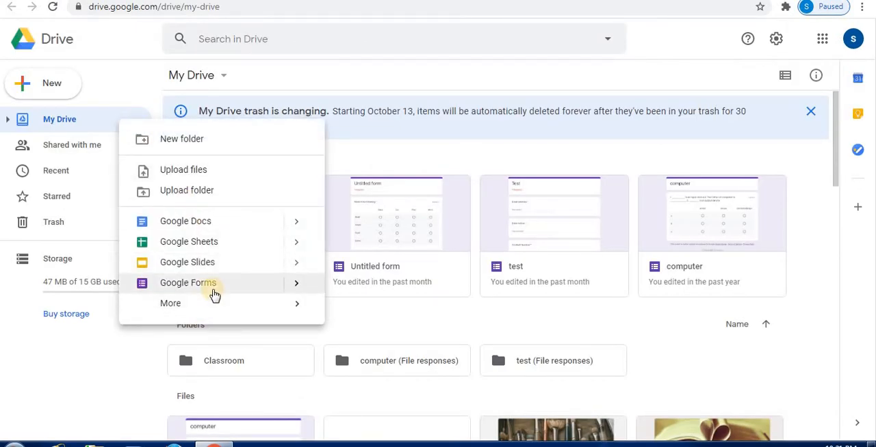
pyautogui.click(240, 293)
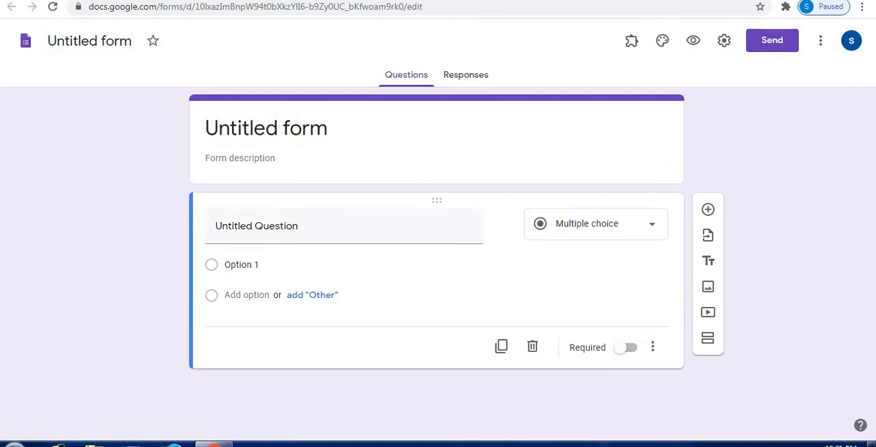
pyautogui.click(654, 231)
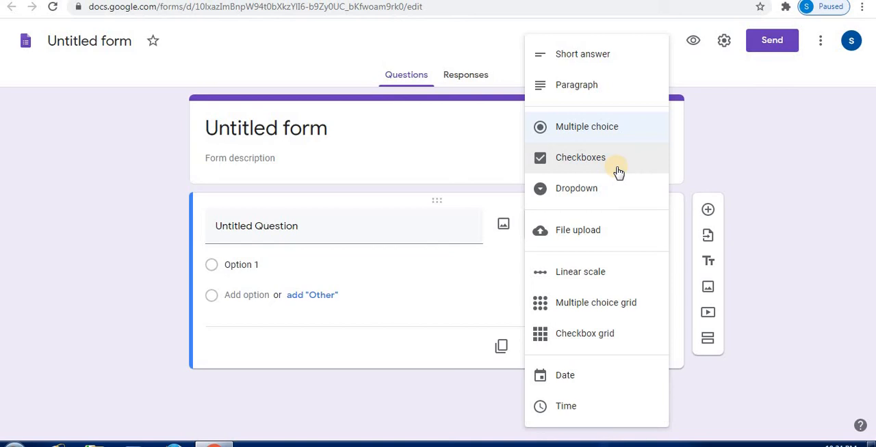
pyautogui.click(489, 135)
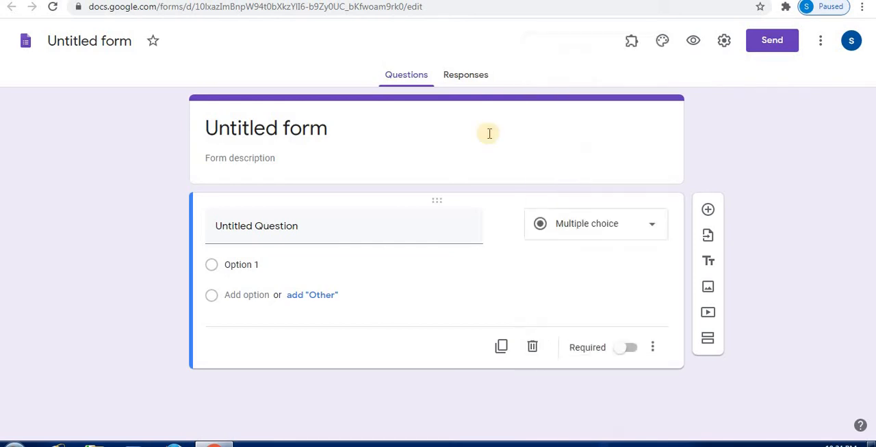
# Title the form "Test1" and centre the title using leading spaces.
pyautogui.click(300, 132)
pyautogui.press('BackSpace')
pyautogui.write('Te')
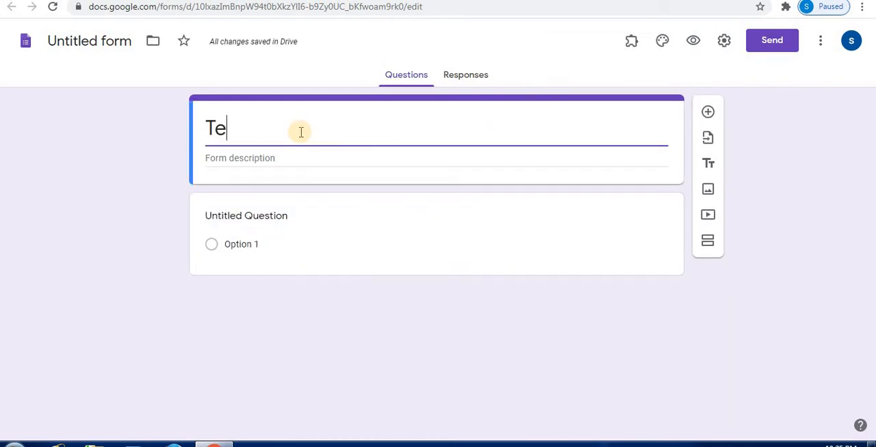
pyautogui.write('st1')
pyautogui.click(303, 183)
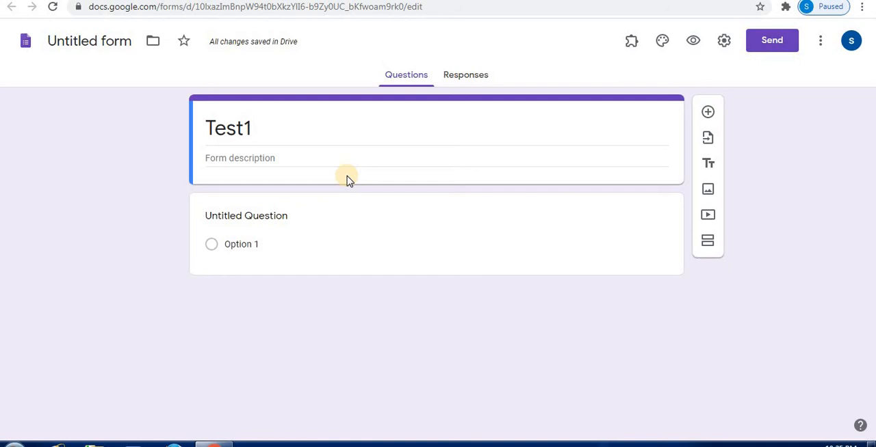
pyautogui.click(254, 155)
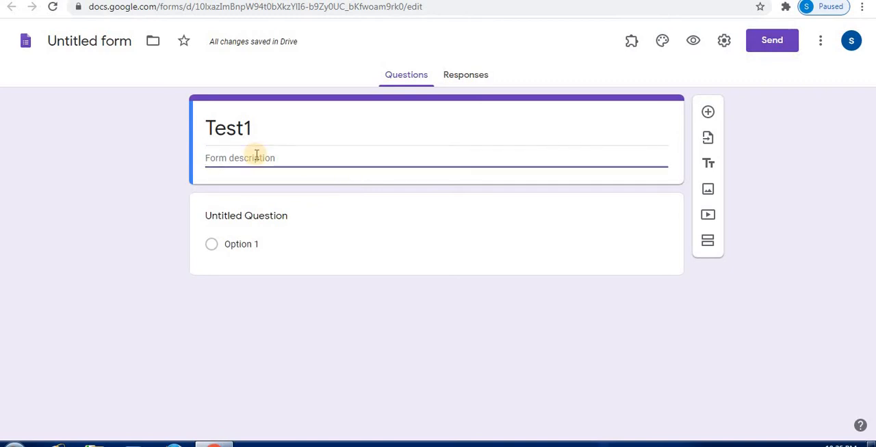
pyautogui.click(210, 131)
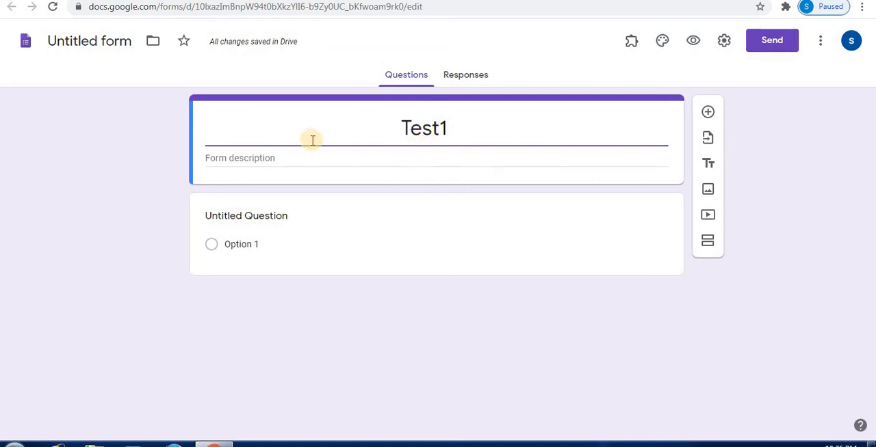
# Enter "School Name- XYZ" as the form description and centre it using leading spaces.
pyautogui.click(217, 158)
pyautogui.write('Sch')
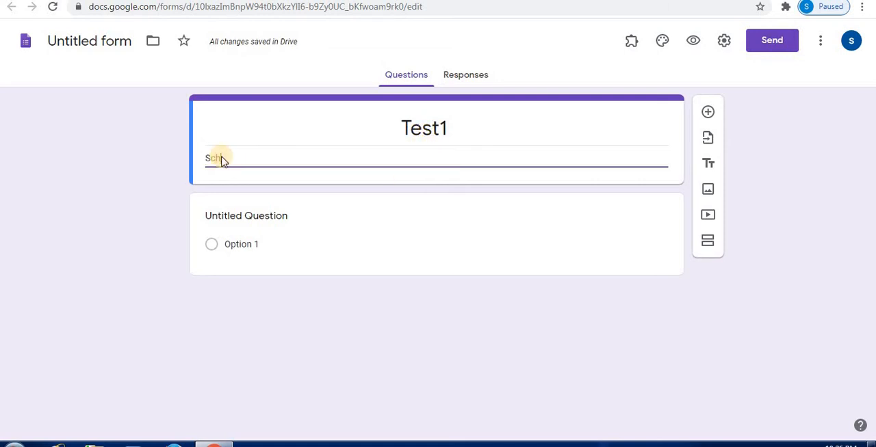
pyautogui.write('ool')
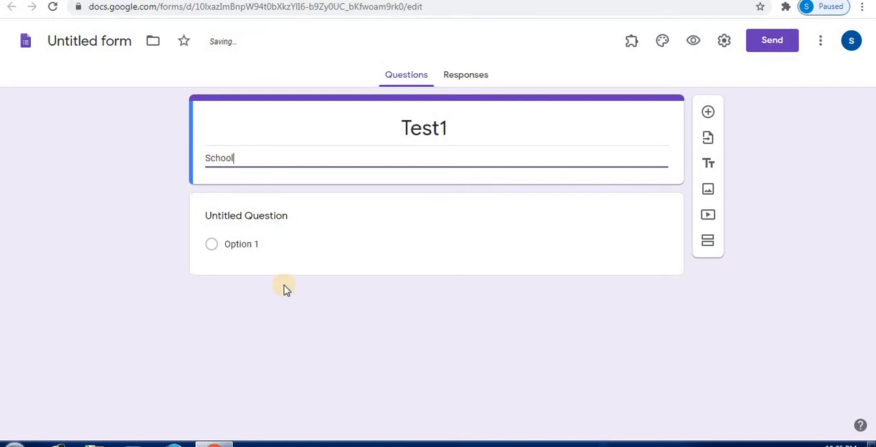
pyautogui.write(' Name- XYZ')
pyautogui.click(205, 157)
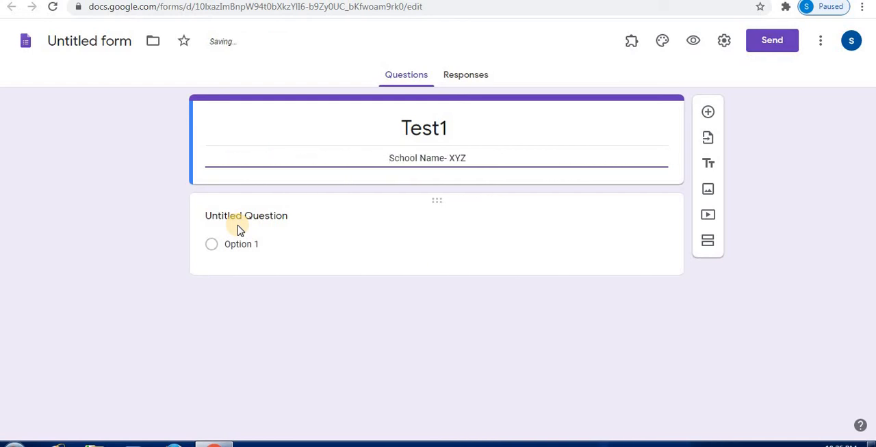
# Add a second description line starting with "Class-5" below the school name.
pyautogui.click(482, 158)
pyautogui.press('Return')
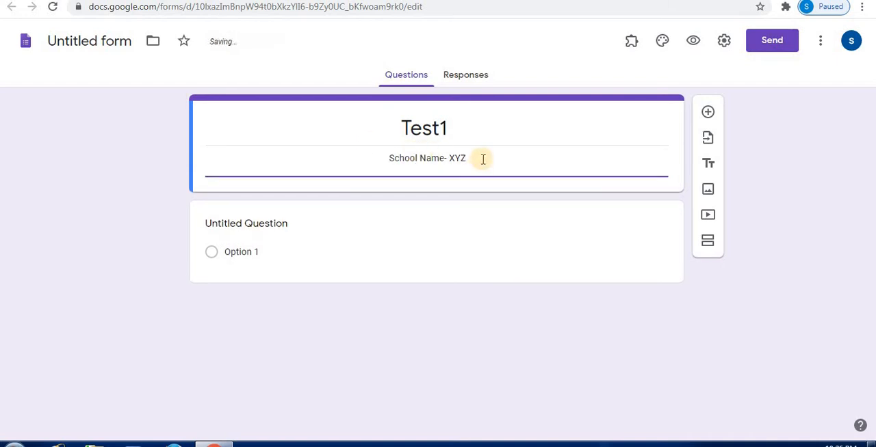
pyautogui.write('Class-%')
pyautogui.press('BackSpace')
pyautogui.write('5                        ')
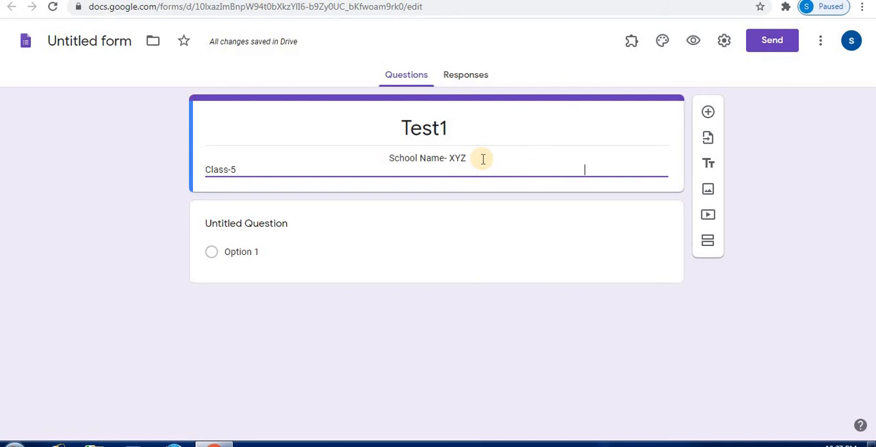
pyautogui.write('           Date-9-9')
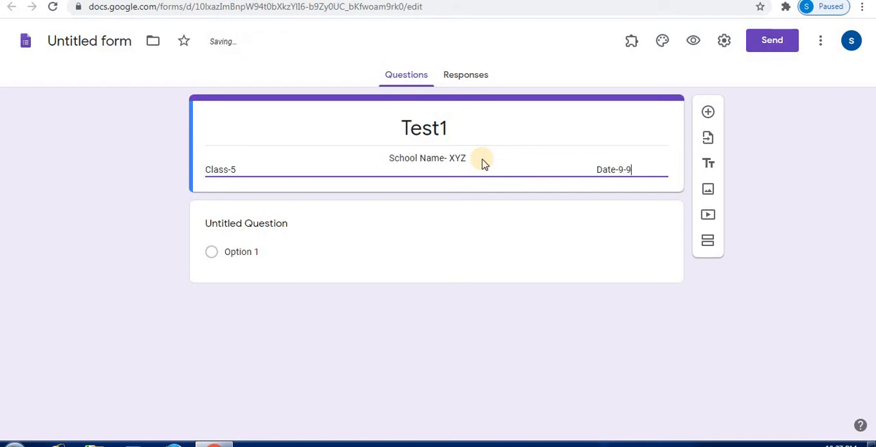
pyautogui.write('-2020')
# Add "Date:9-9-2020" at the far end of the class line, with a colon after "Date".
pyautogui.press('Left')
pyautogui.press('Left')
pyautogui.press('Left')
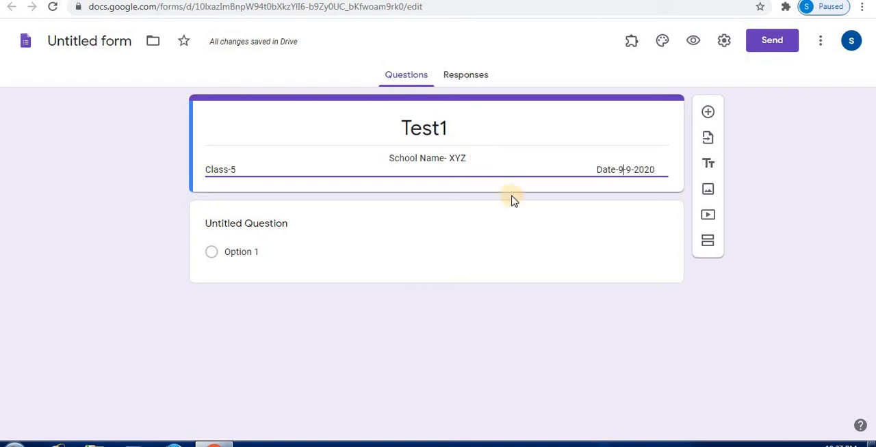
pyautogui.press('BackSpace')
pyautogui.write(':')
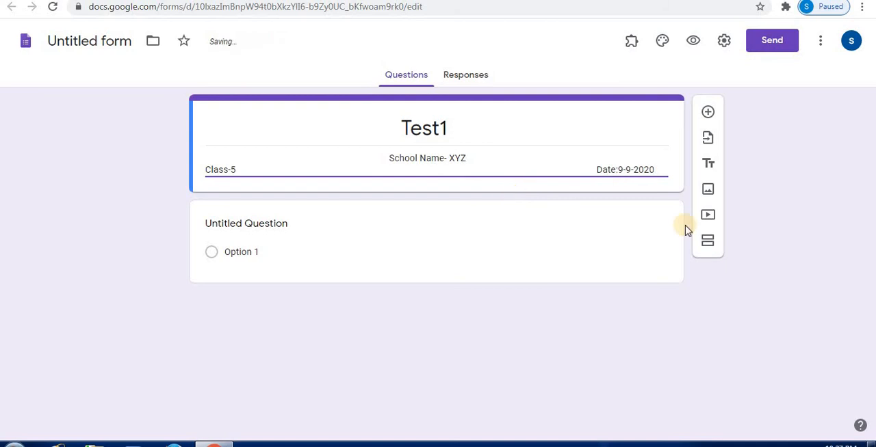
# Insert "Subject:EVS" between the class and the date, and add an empty line below them.
pyautogui.press('End')
pyautogui.press('Return')
pyautogui.click(392, 171)
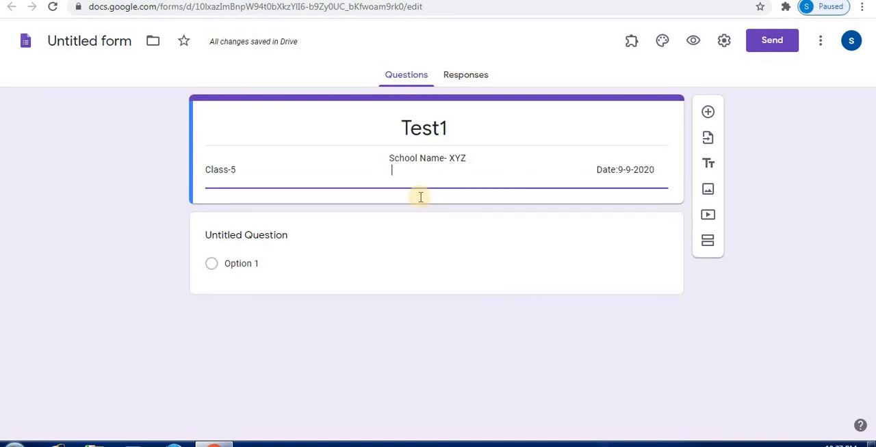
pyautogui.write('Su')
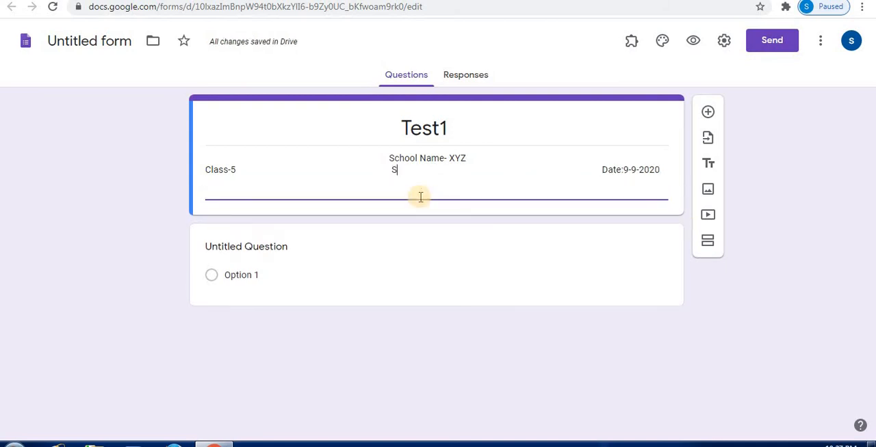
pyautogui.write('bject')
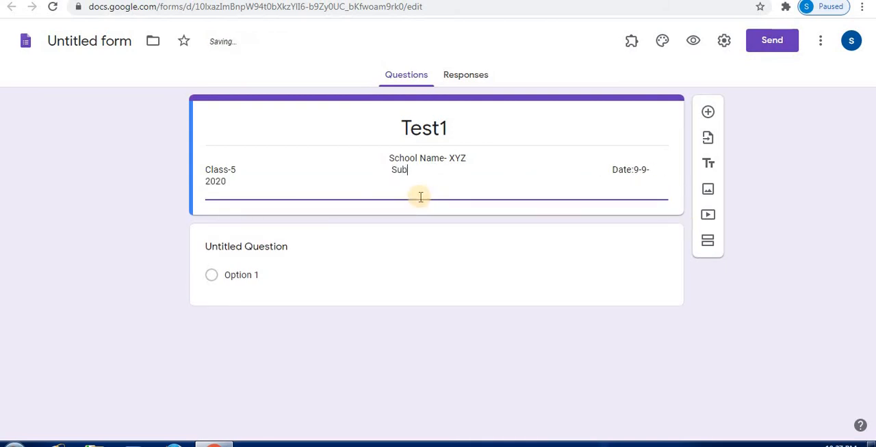
pyautogui.write(':')
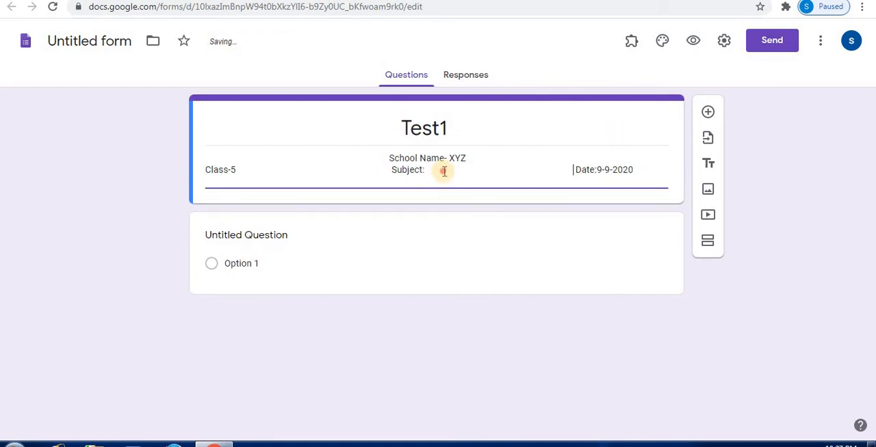
pyautogui.click(444, 171)
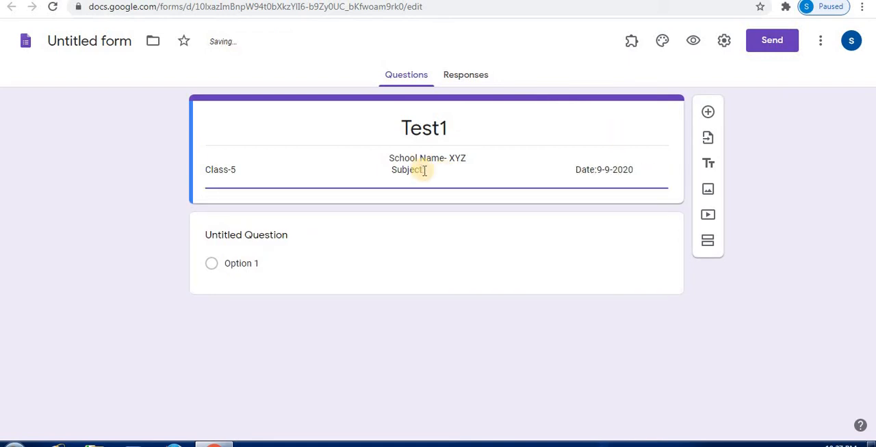
pyautogui.write('EVS')
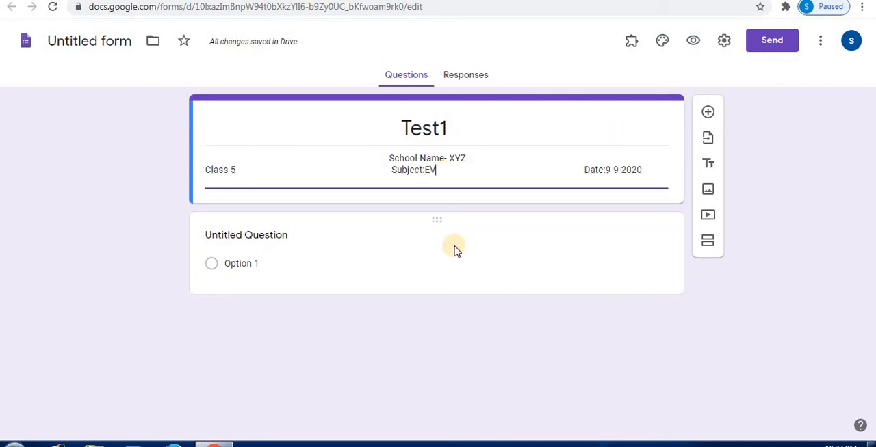
# Shift the subject text towards the centre with spaces and insert a blank line between the school name and the class line.
pyautogui.click(391, 167)
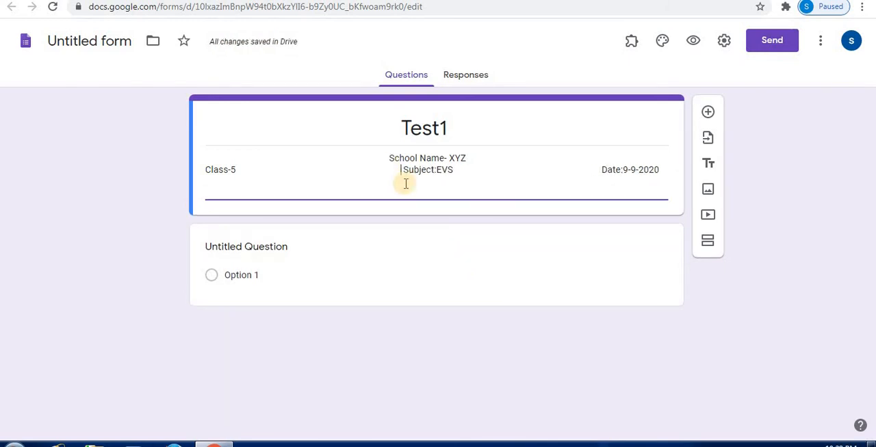
pyautogui.press('Return')
pyautogui.press('BackSpace')
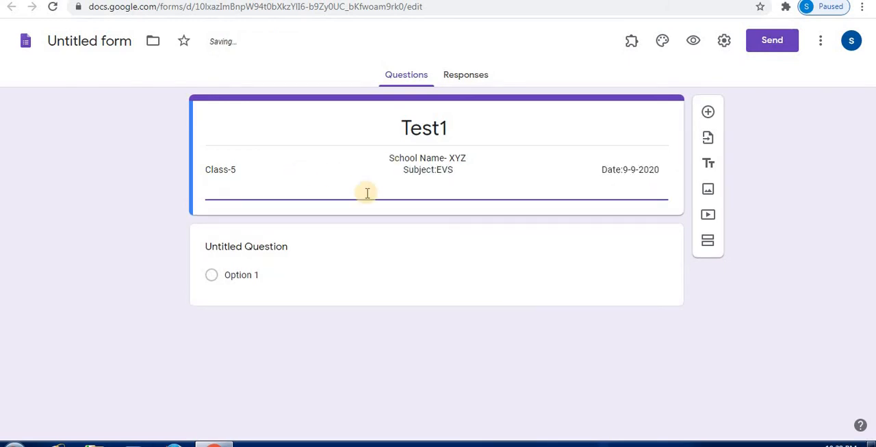
pyautogui.press('Return')
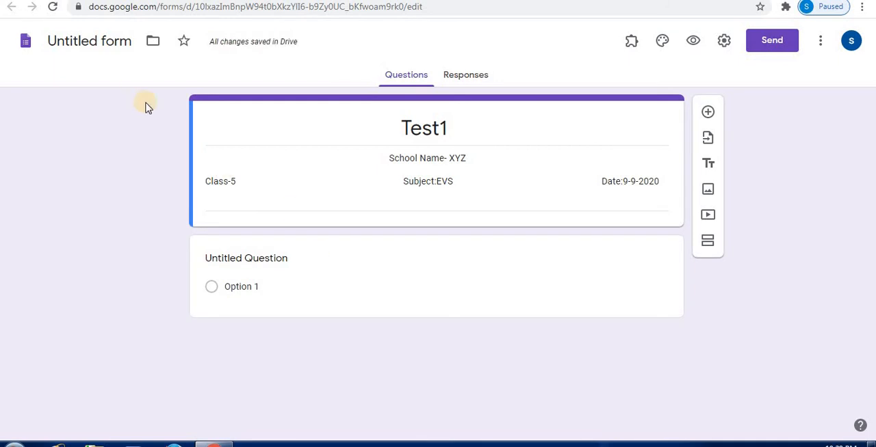
# Add a description line with "Div-A" under the class and "Time- 10-11" under the date.
pyautogui.click(218, 192)
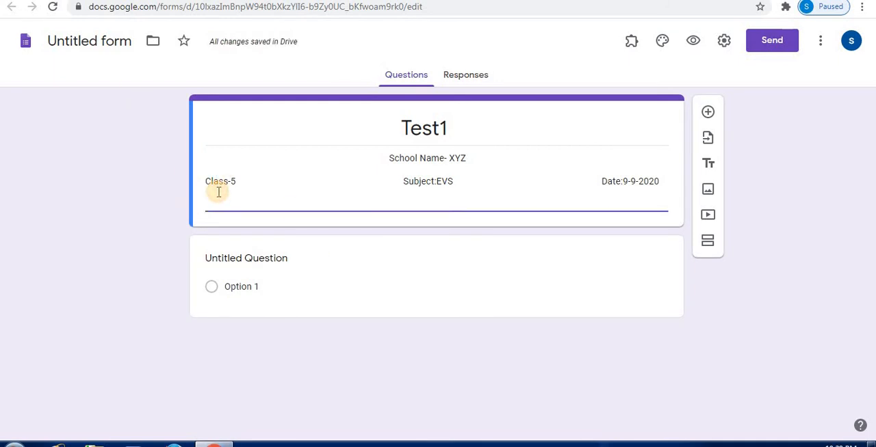
pyautogui.write('Div')
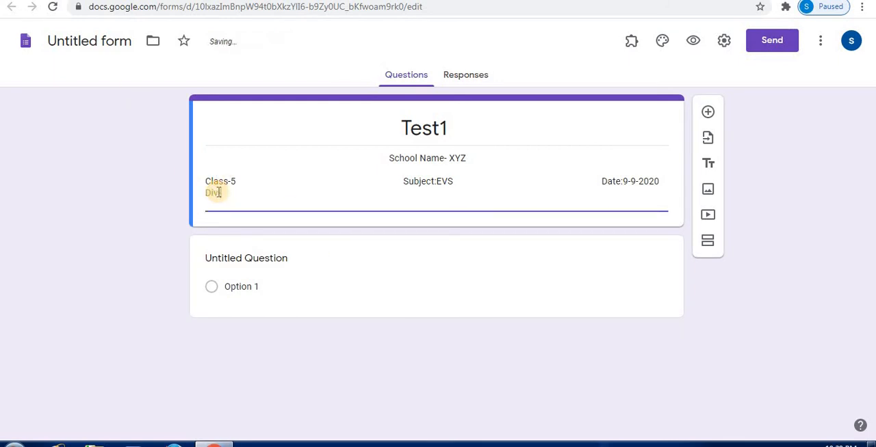
pyautogui.write('-A                                          ')
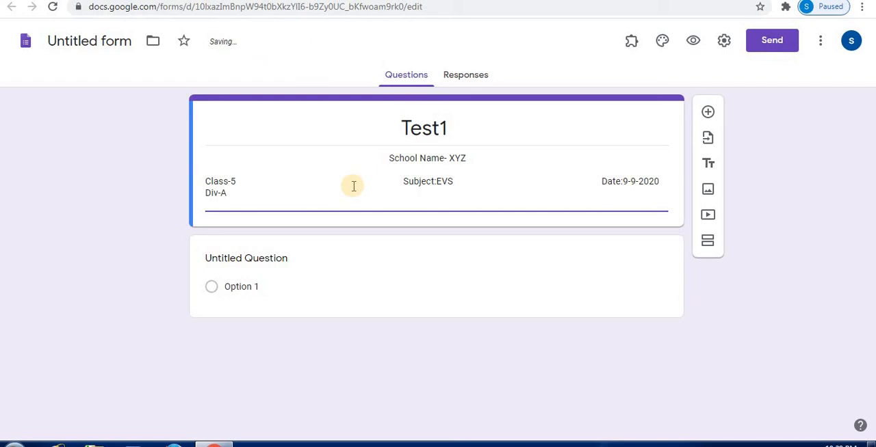
pyautogui.write('Time- 10-11')
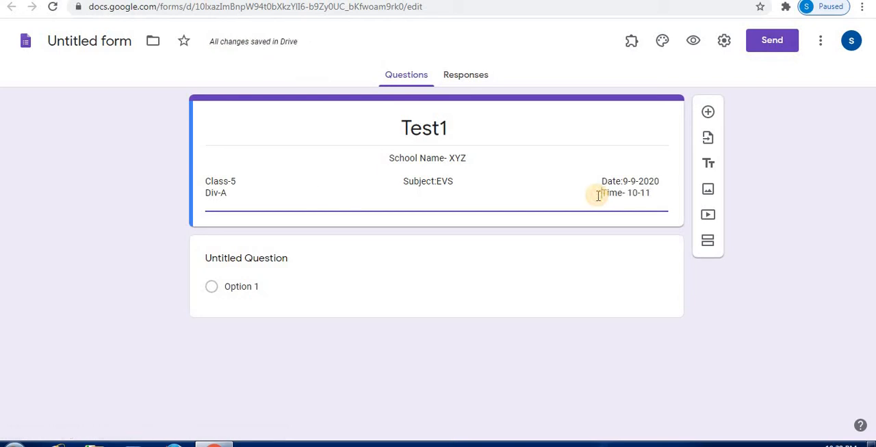
pyautogui.click(393, 234)
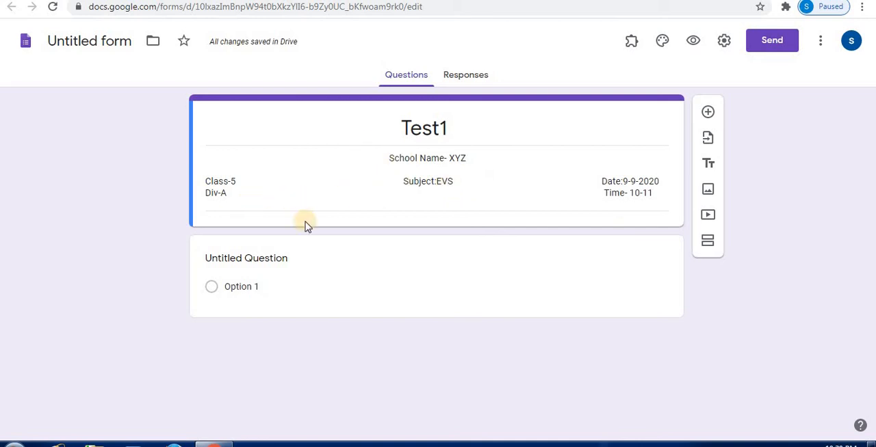
# Insert the colourful balloons header image from the Just kids themes and set the theme colour to light blue.
pyautogui.click(663, 41)
pyautogui.click(765, 170)
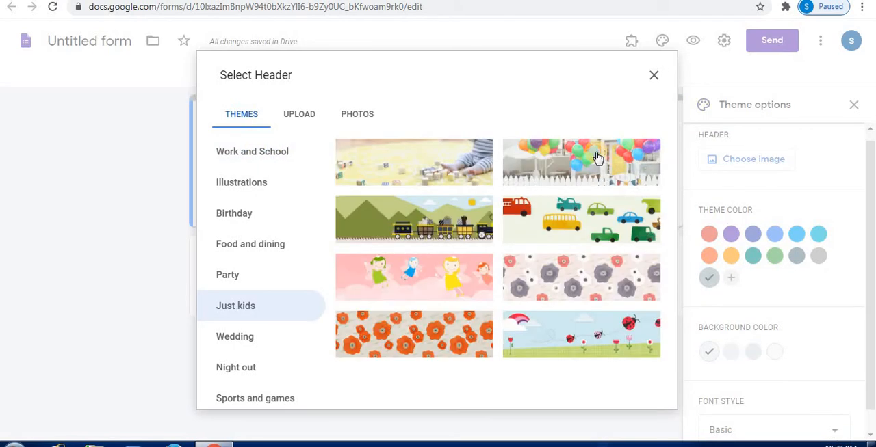
pyautogui.click(597, 157)
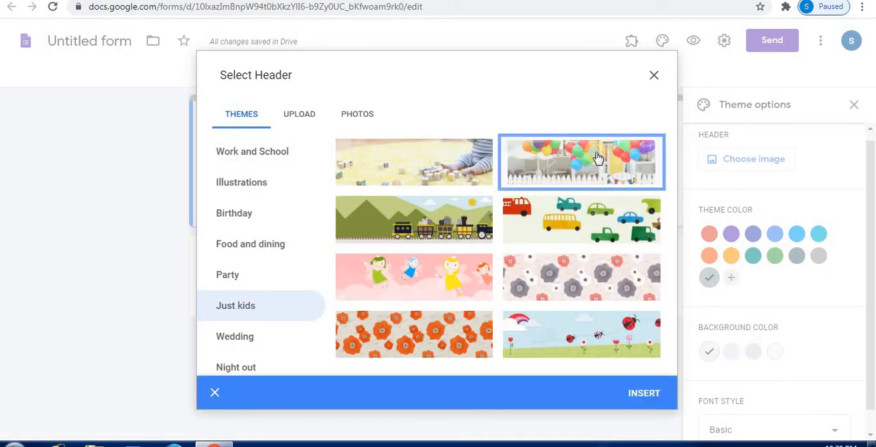
pyautogui.click(637, 398)
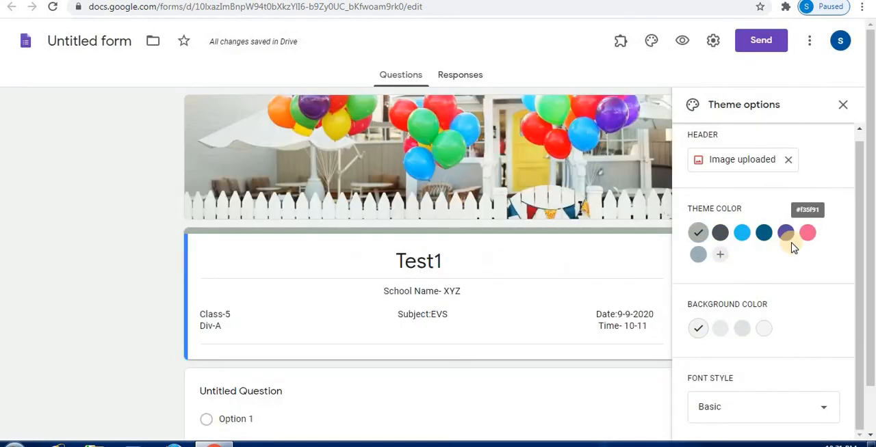
pyautogui.click(784, 235)
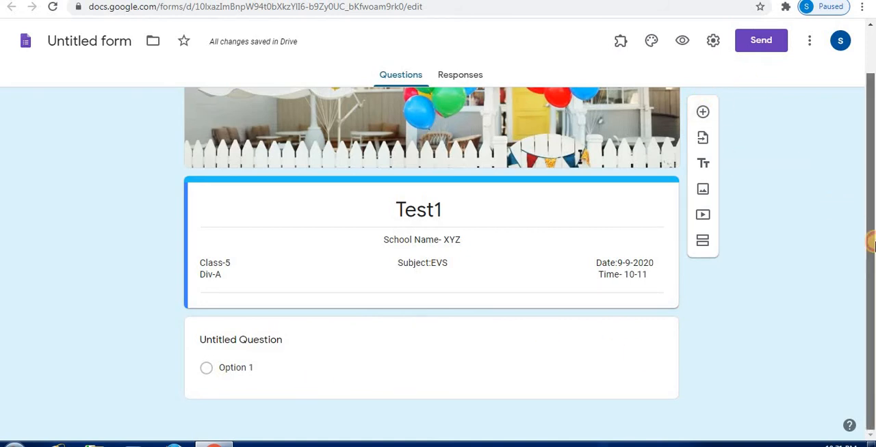
# Rename the form file from its untitled name to "Test1".
pyautogui.click(510, 323)
pyautogui.click(82, 43)
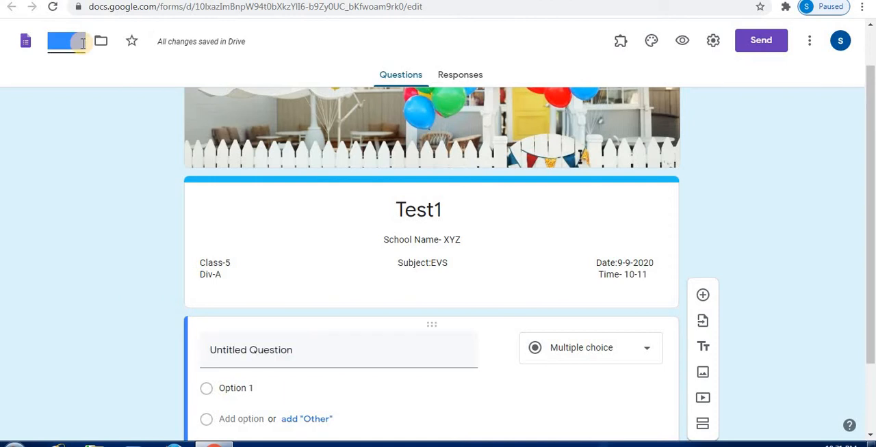
pyautogui.press('BackSpace')
pyautogui.write('Test1')
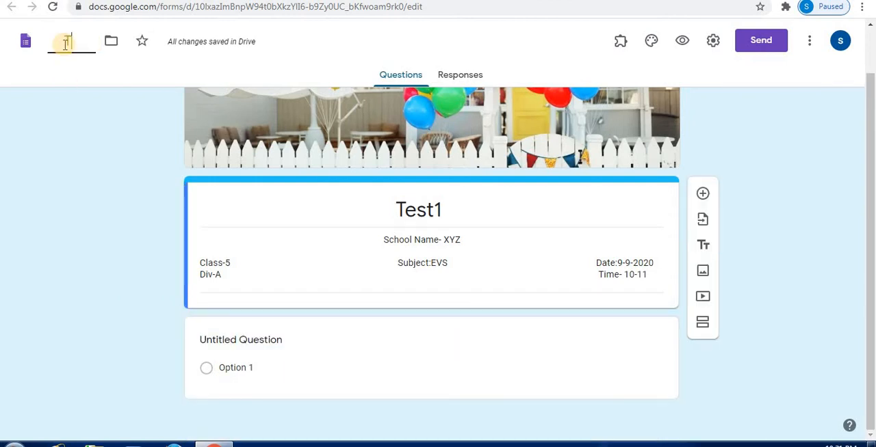
# Confirm the file name and set the untitled question's type to Checkboxes.
pyautogui.press('Return')
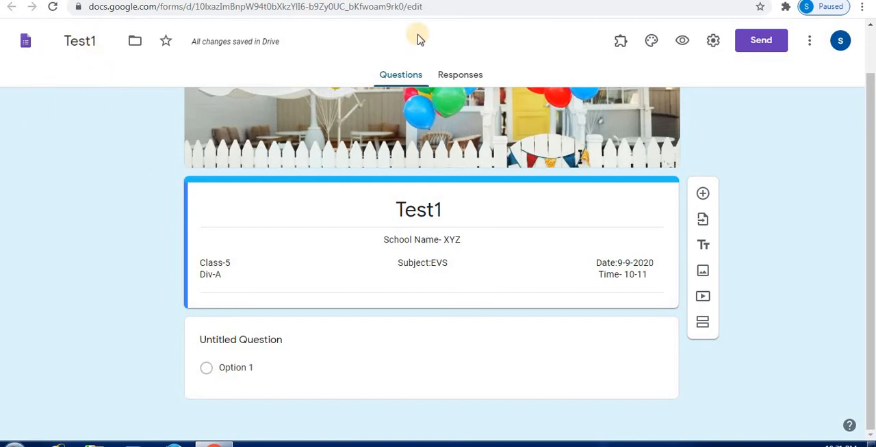
pyautogui.click(333, 342)
pyautogui.moveTo(870, 352); pyautogui.dragTo(870, 410)
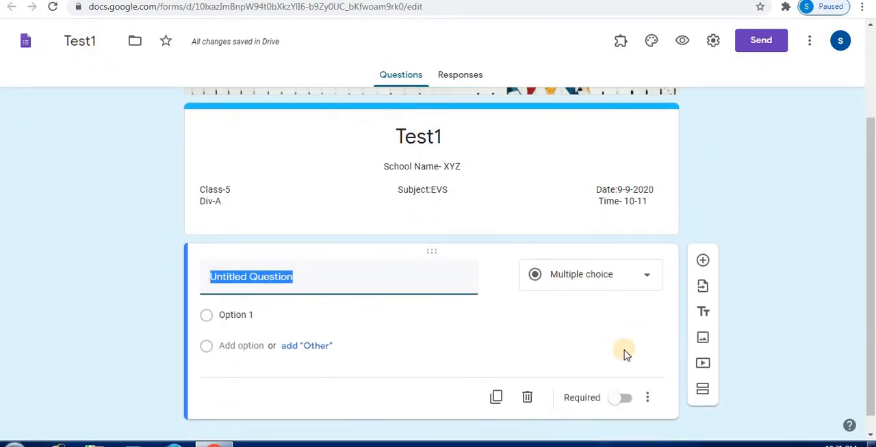
pyautogui.click(593, 275)
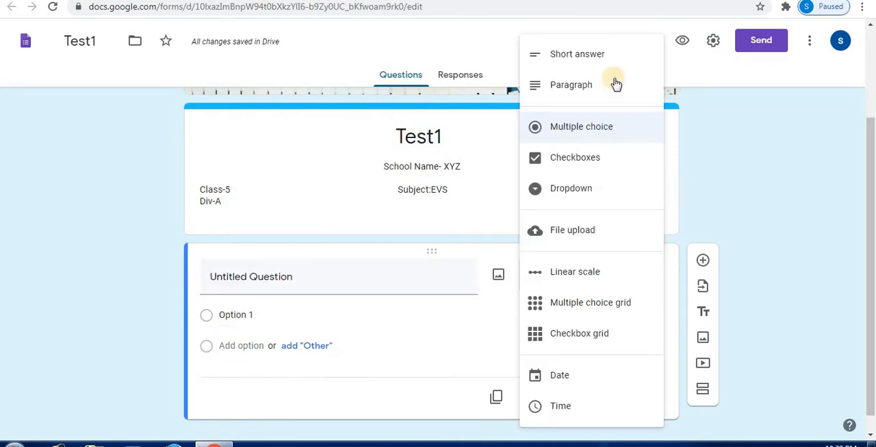
pyautogui.click(589, 164)
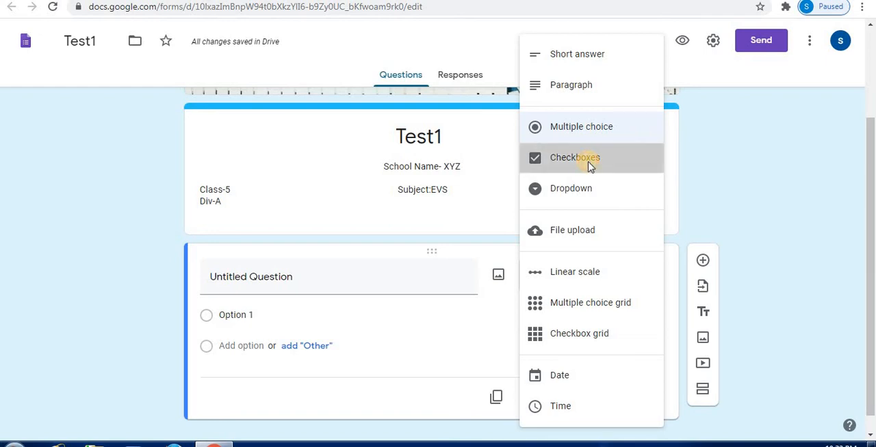
# Enter "1. Which of the following are animals?" as the question text.
pyautogui.click(319, 276)
pyautogui.write('1.')
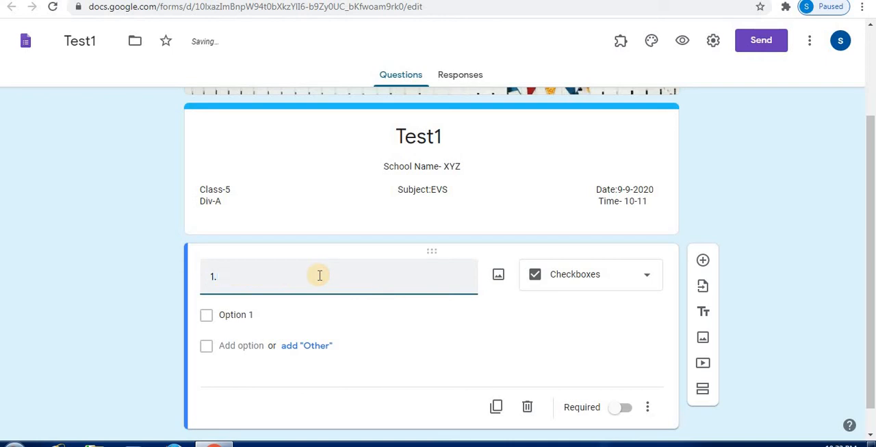
pyautogui.write(' Which of the foll')
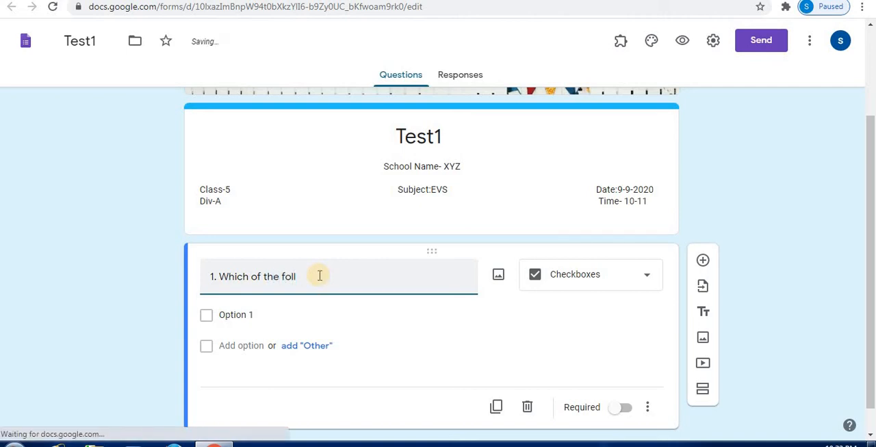
pyautogui.write('owing')
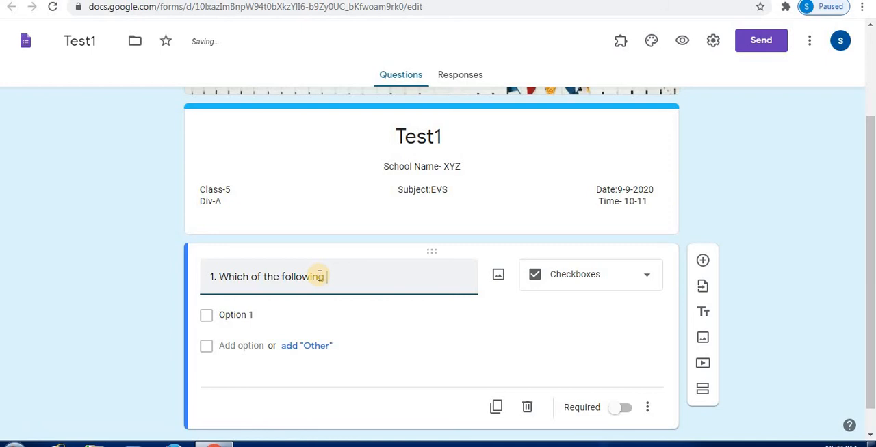
pyautogui.write(' are animals?')
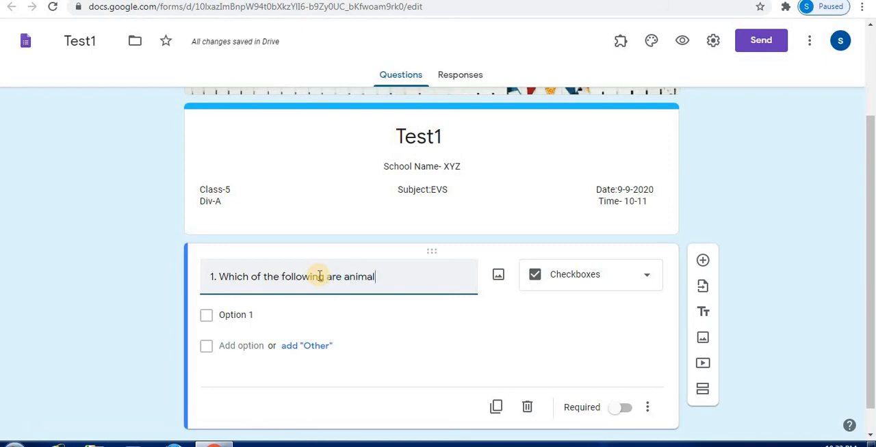
# Fill in the first three answer options as Mango, Dog and Tomato.
pyautogui.click(228, 314)
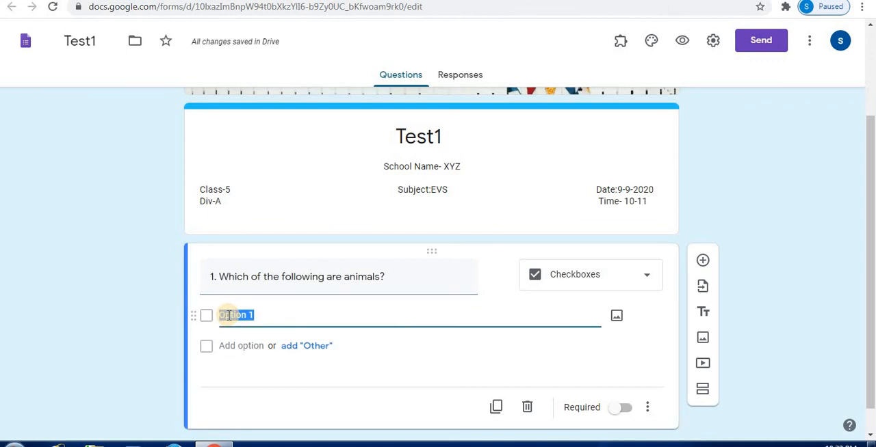
pyautogui.write('M')
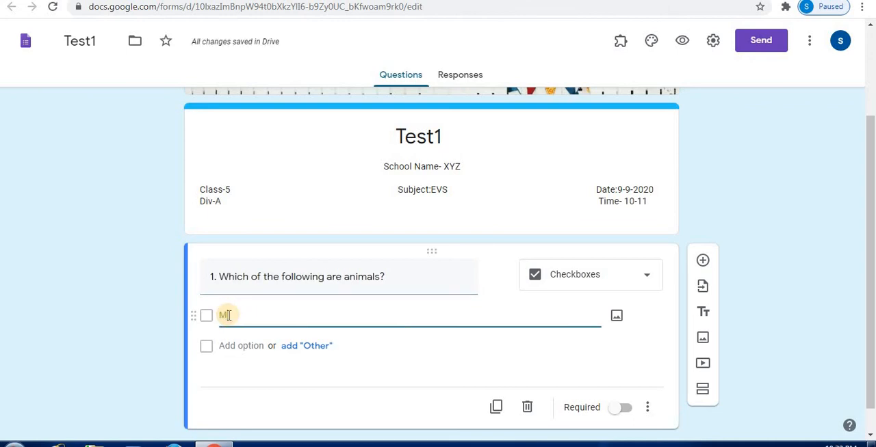
pyautogui.write('ango')
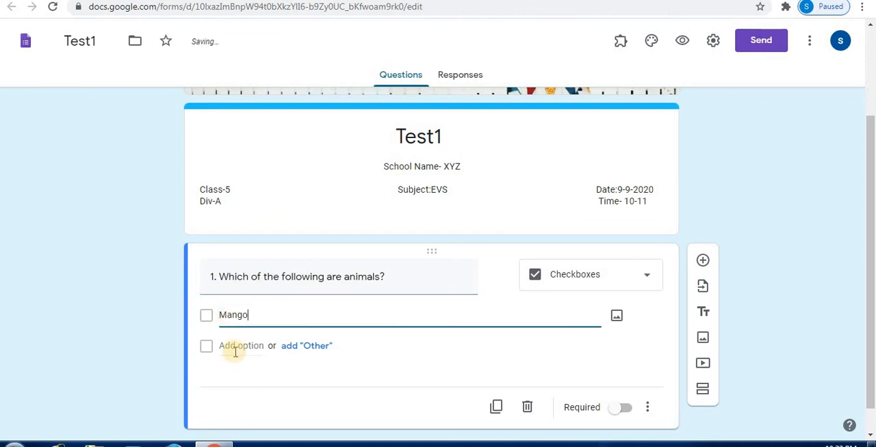
pyautogui.click(235, 348)
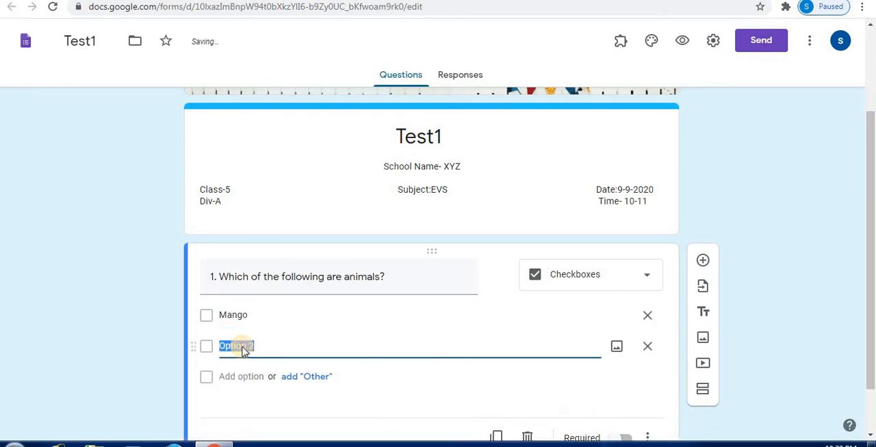
pyautogui.write('Dog')
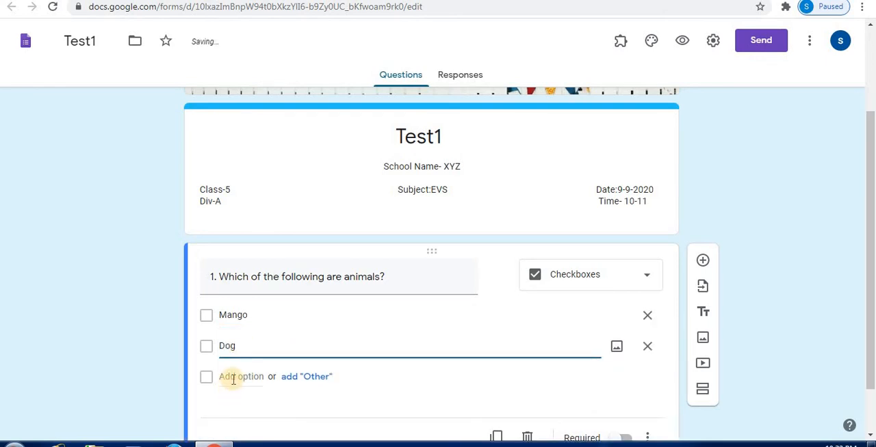
pyautogui.click(232, 380)
pyautogui.write('Tomat')
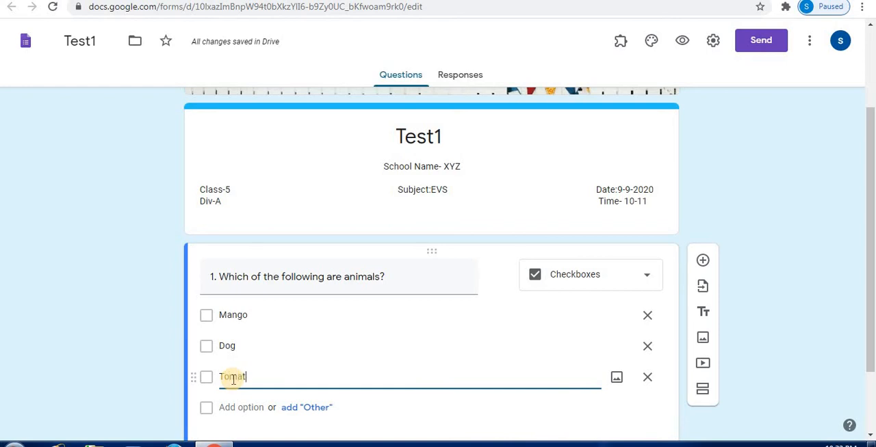
pyautogui.write('o')
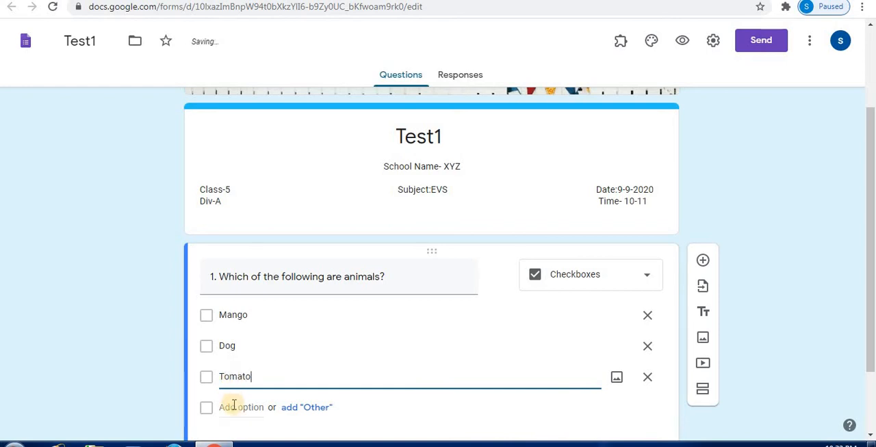
# Add Cat and None as the fourth and fifth answer options.
pyautogui.click(233, 406)
pyautogui.write('Cat')
pyautogui.press('Return')
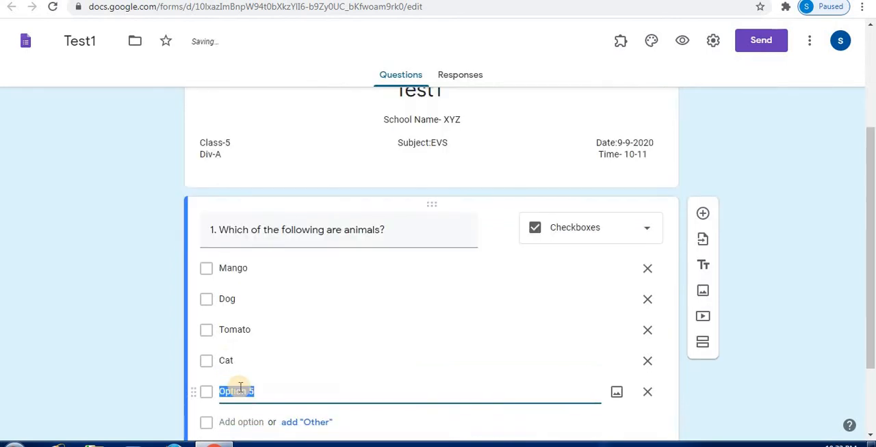
pyautogui.write('no')
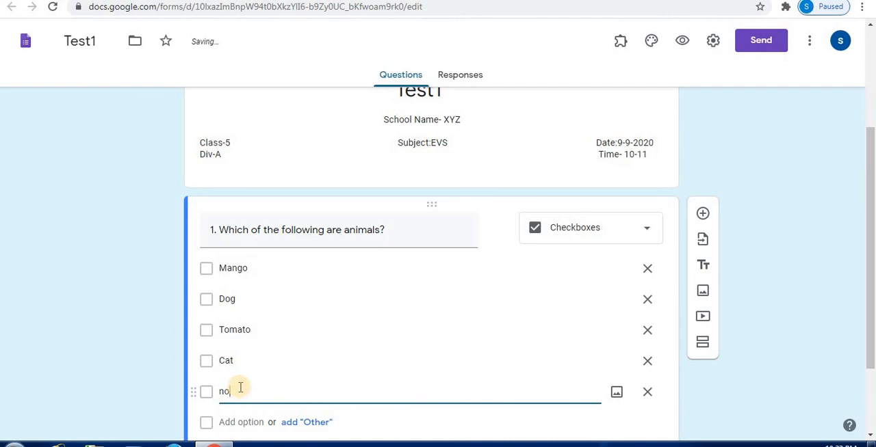
pyautogui.write('o')
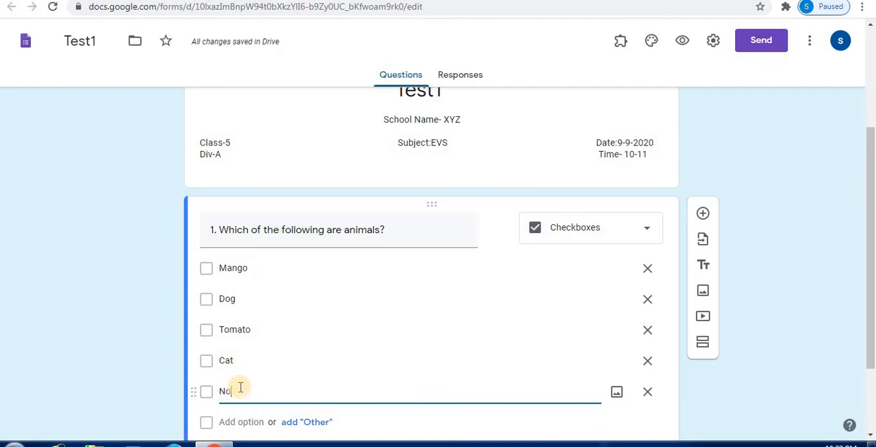
pyautogui.write('ne')
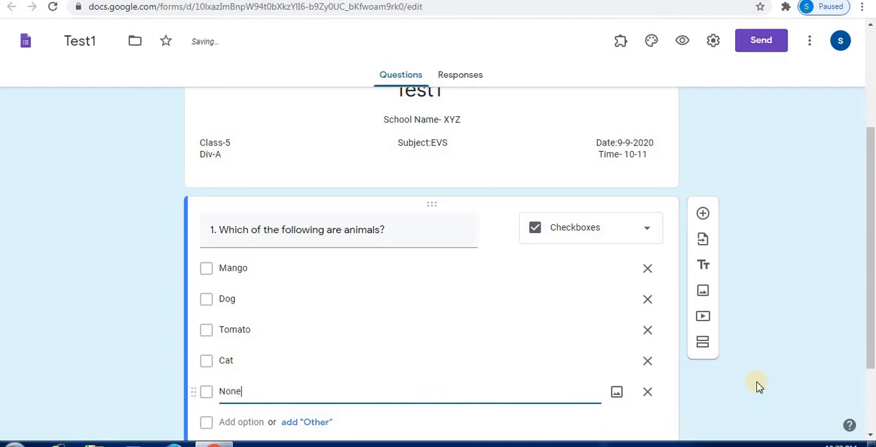
# Make the animals question required and add response validation to it.
pyautogui.scroll(-2, 821, 380)
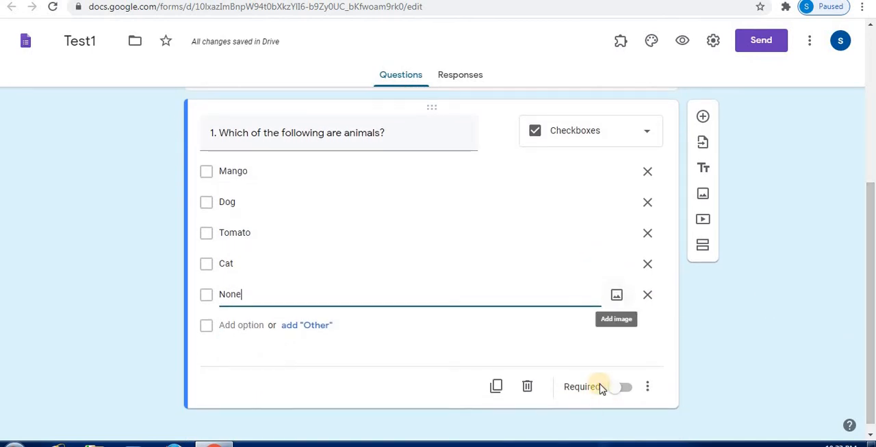
pyautogui.click(621, 388)
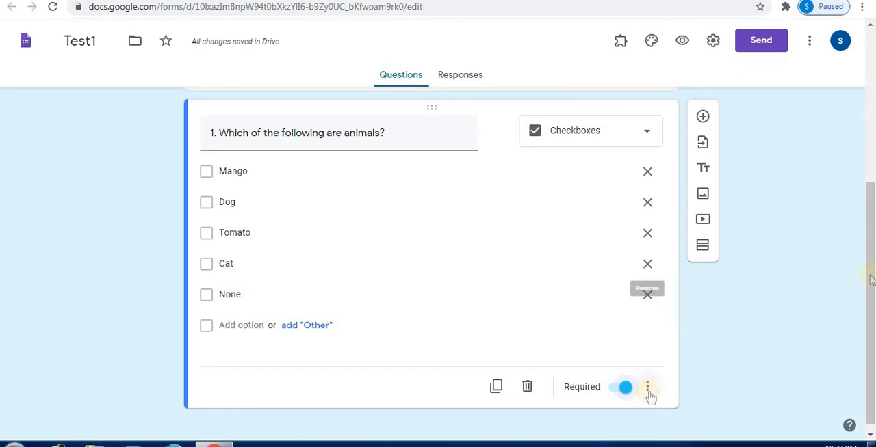
pyautogui.moveTo(870, 290); pyautogui.dragTo(869, 299)
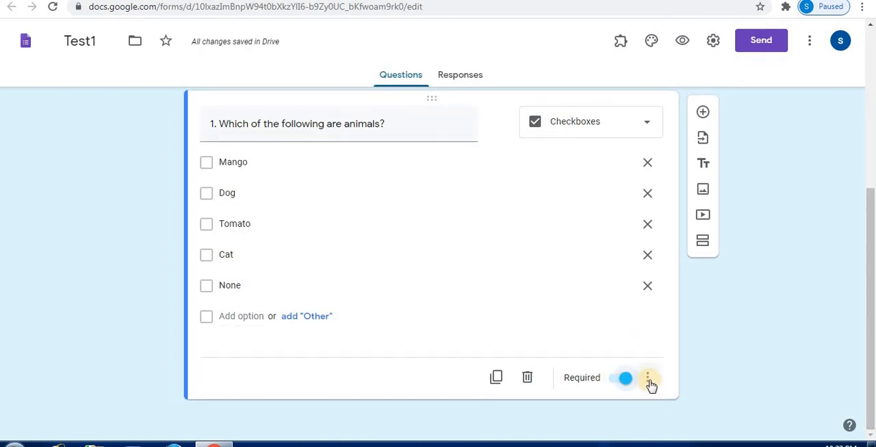
pyautogui.click(649, 380)
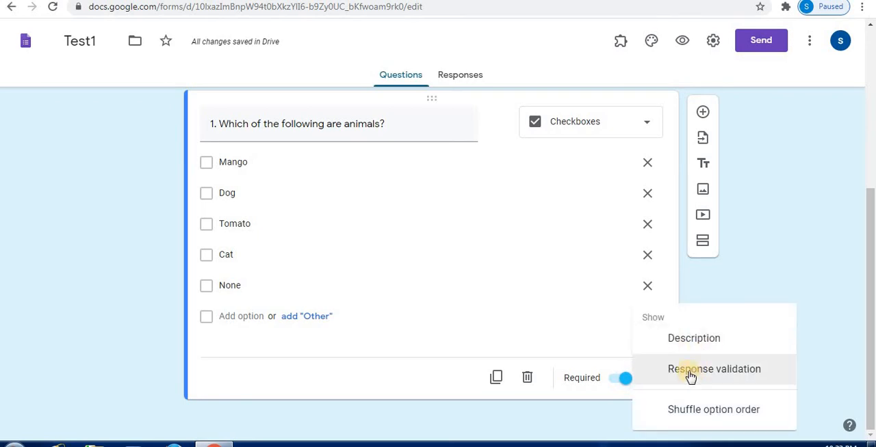
pyautogui.click(689, 375)
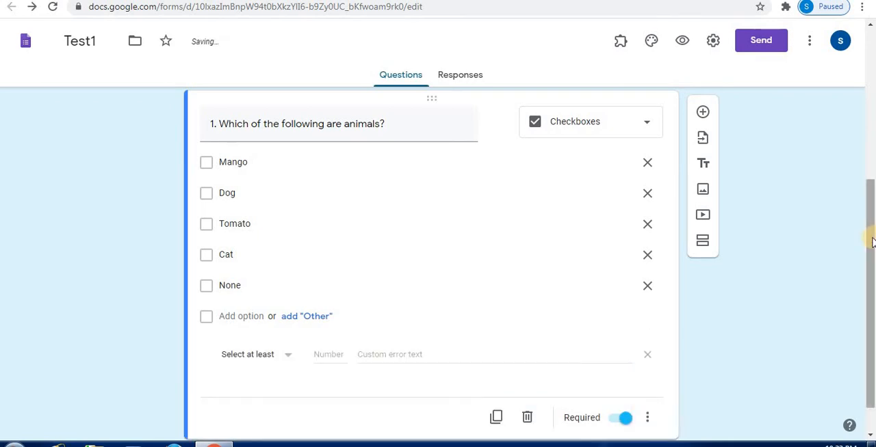
# Set the question's response validation rule to "Select at least" with the number 1.
pyautogui.scroll(-1, 866, 284)
pyautogui.click(290, 319)
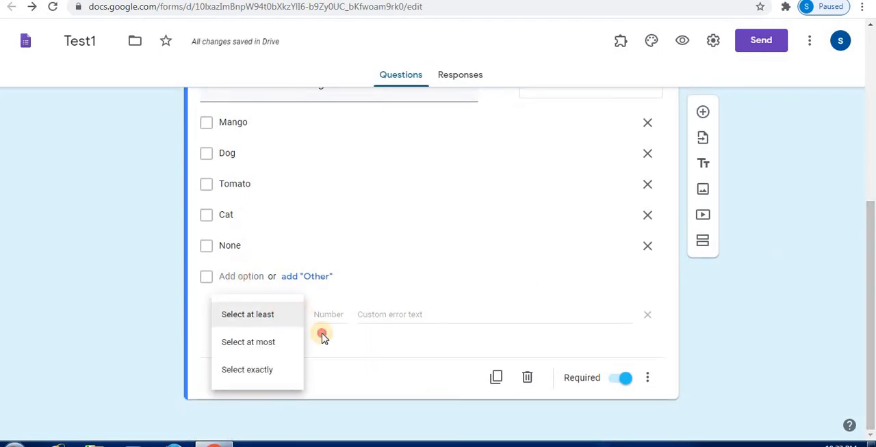
pyautogui.click(322, 336)
pyautogui.click(286, 319)
pyautogui.click(273, 316)
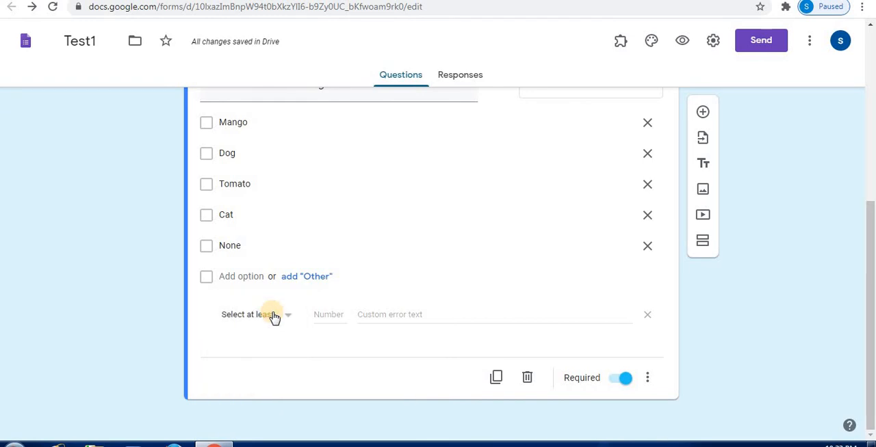
pyautogui.click(339, 315)
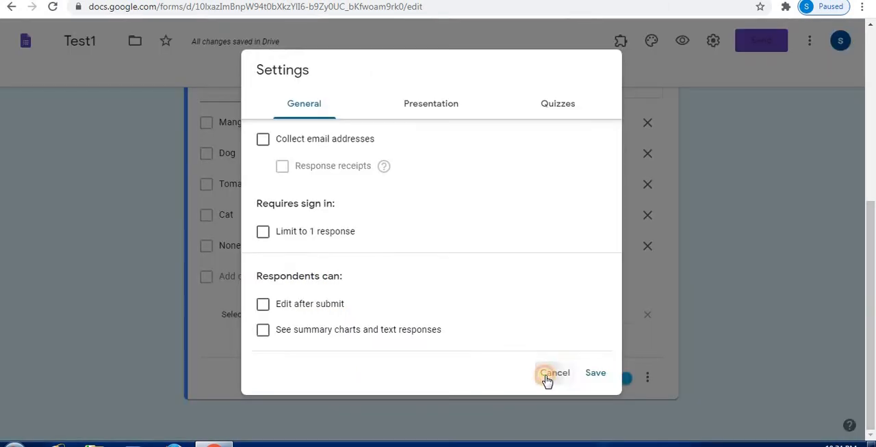
pyautogui.click(549, 378)
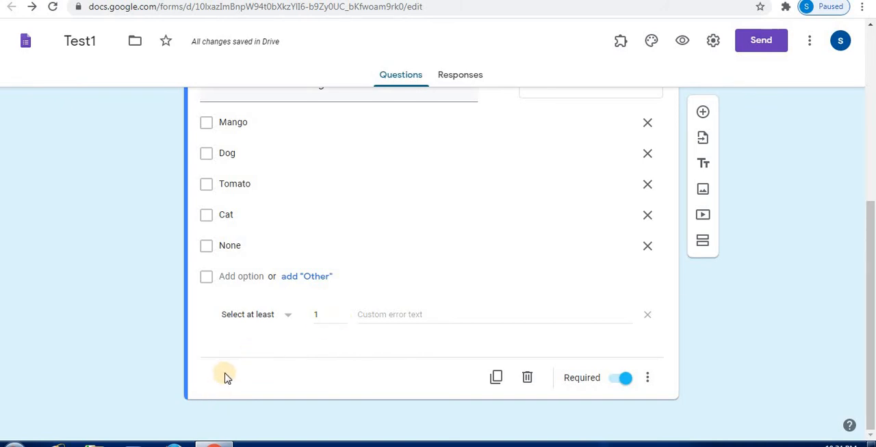
# Turn the form into a quiz in its settings and save the change.
pyautogui.click(715, 48)
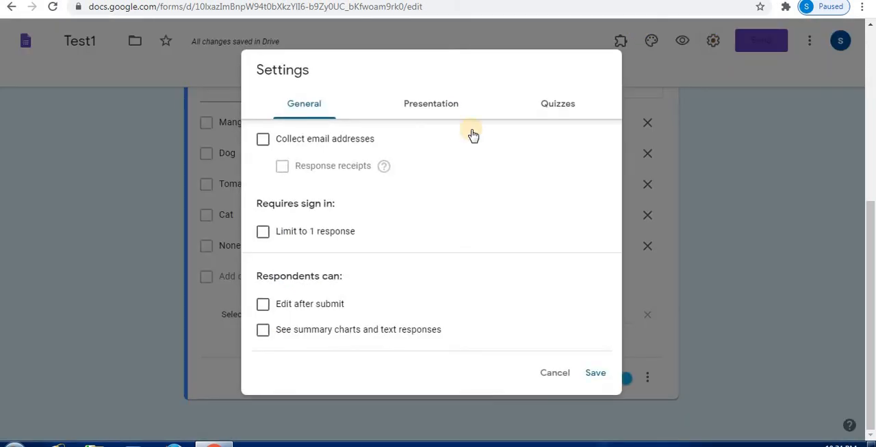
pyautogui.click(563, 110)
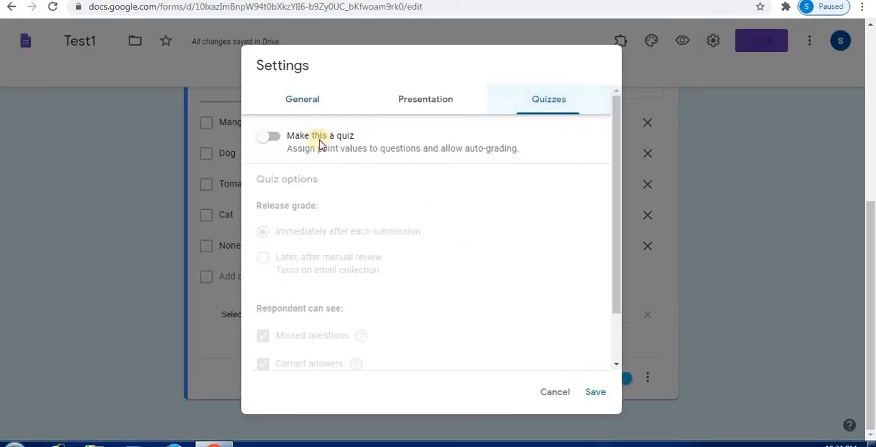
pyautogui.click(274, 136)
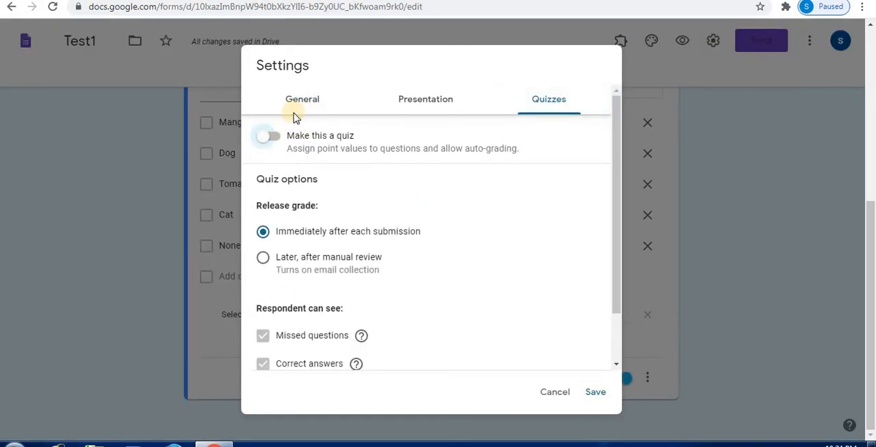
pyautogui.click(589, 394)
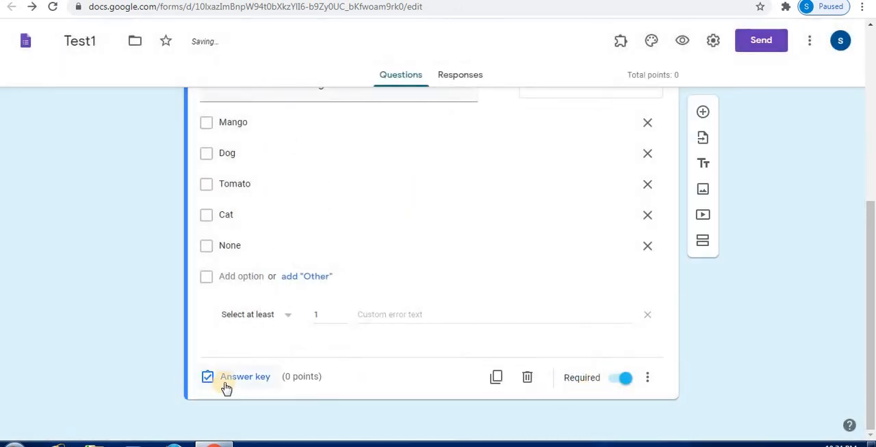
# Mark Dog and Cat as the correct answers in the animals question's answer key.
pyautogui.click(230, 382)
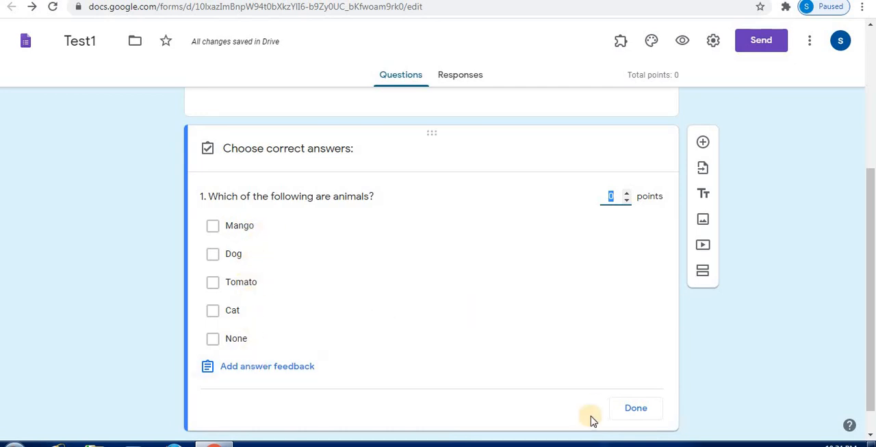
pyautogui.click(213, 256)
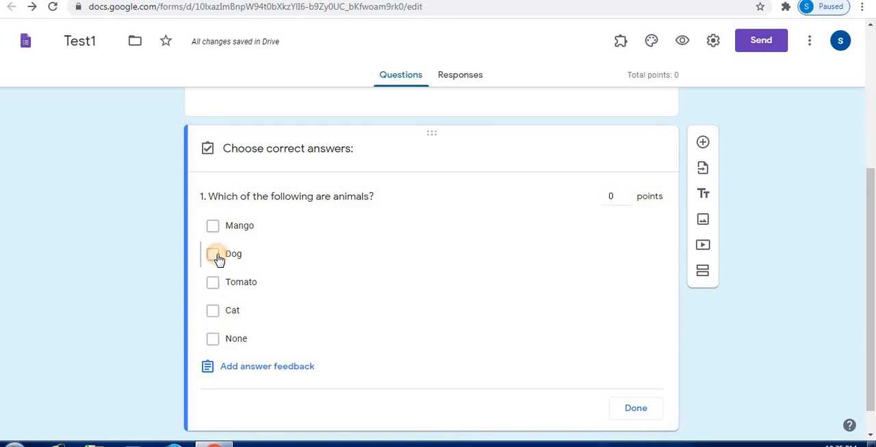
pyautogui.click(213, 311)
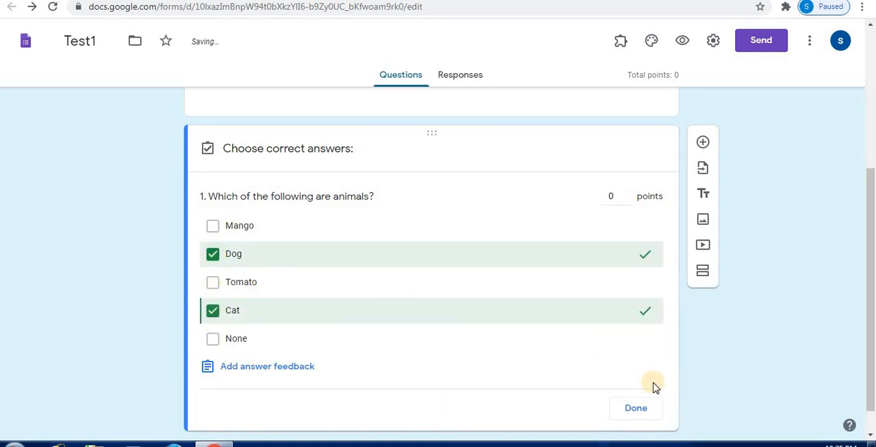
pyautogui.click(637, 408)
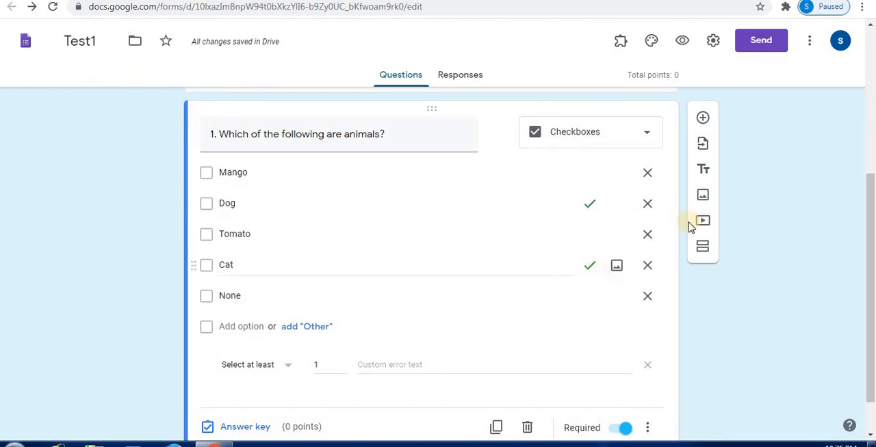
# Add a new question titled "2. Which countries have you visited?" and set its type to Checkboxes.
pyautogui.click(703, 118)
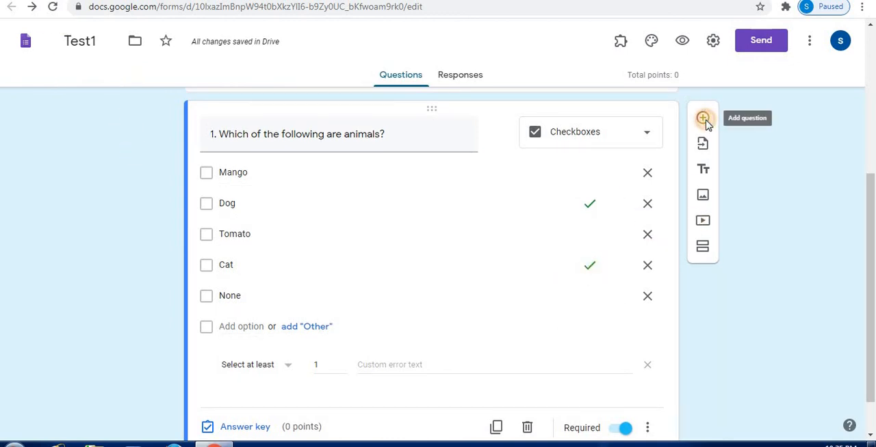
pyautogui.moveTo(870, 299); pyautogui.dragTo(870, 340)
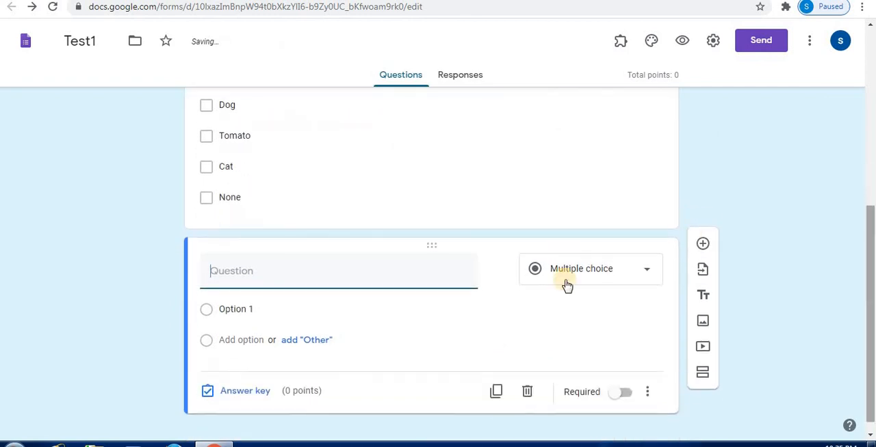
pyautogui.click(369, 270)
pyautogui.write('2.')
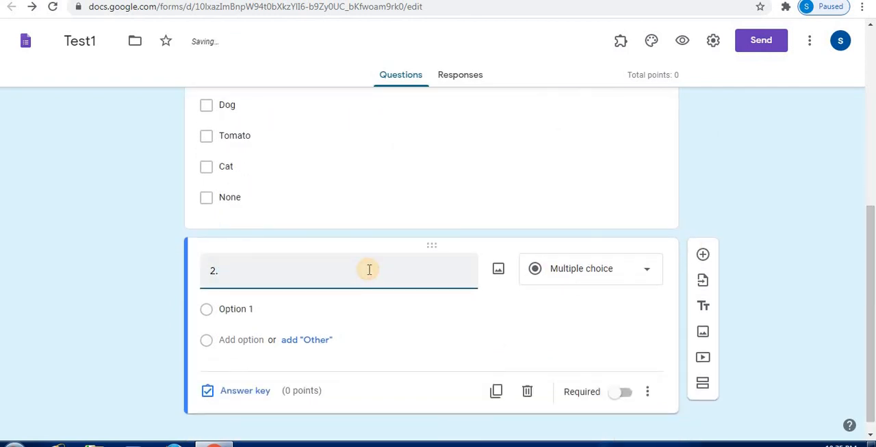
pyautogui.write(' Which ')
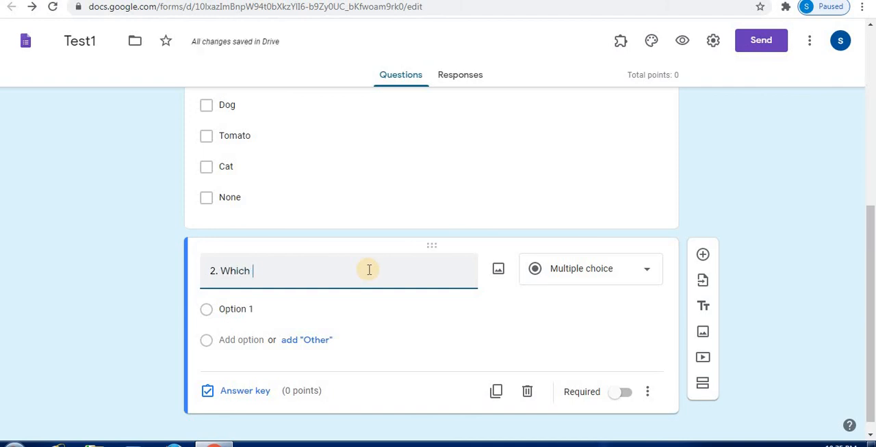
pyautogui.write('countries hav')
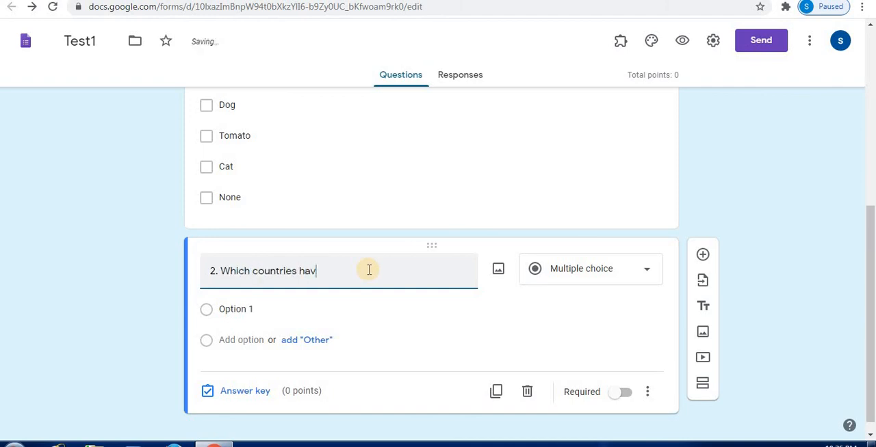
pyautogui.write('e you visite')
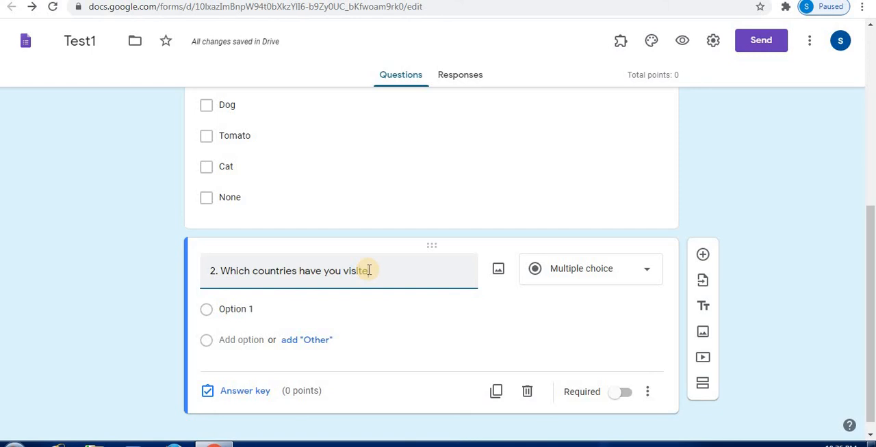
pyautogui.write('d?')
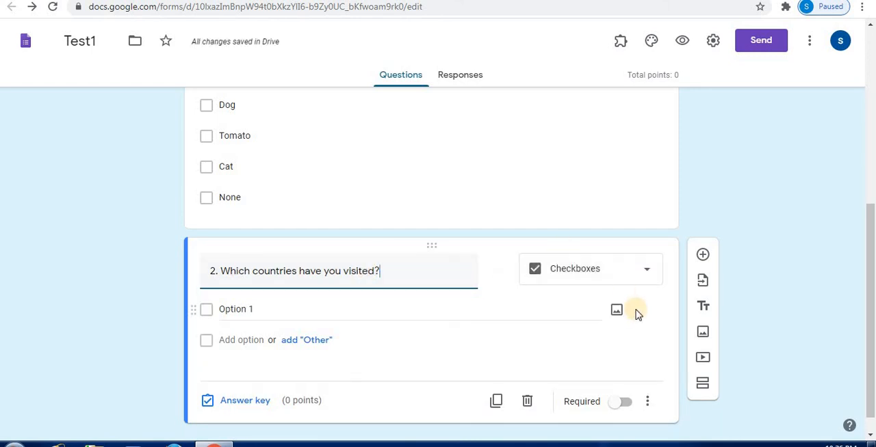
pyautogui.click(644, 269)
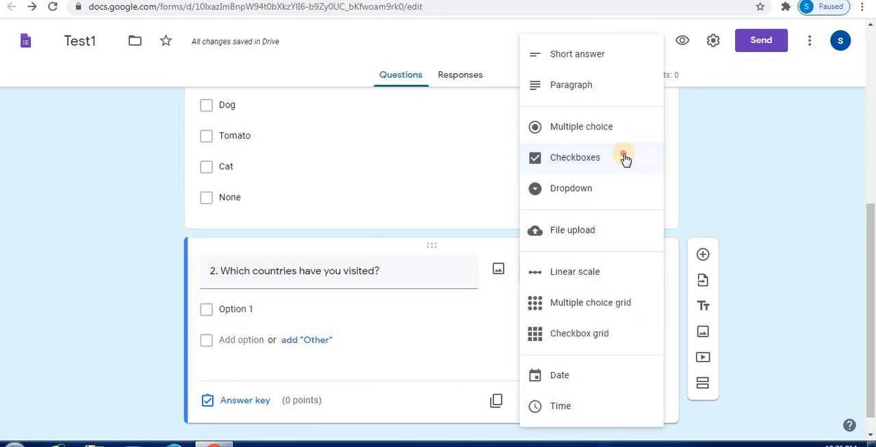
pyautogui.click(625, 158)
# Enter India, Japan and USA as the first three options of the countries question.
pyautogui.click(279, 301)
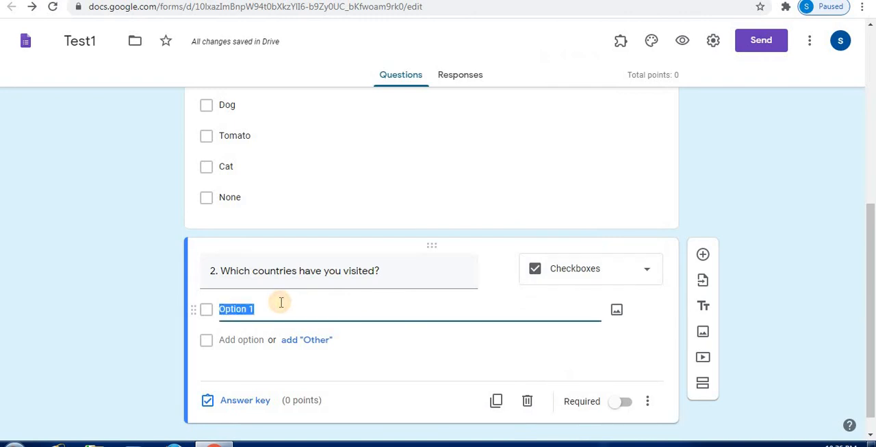
pyautogui.write('I')
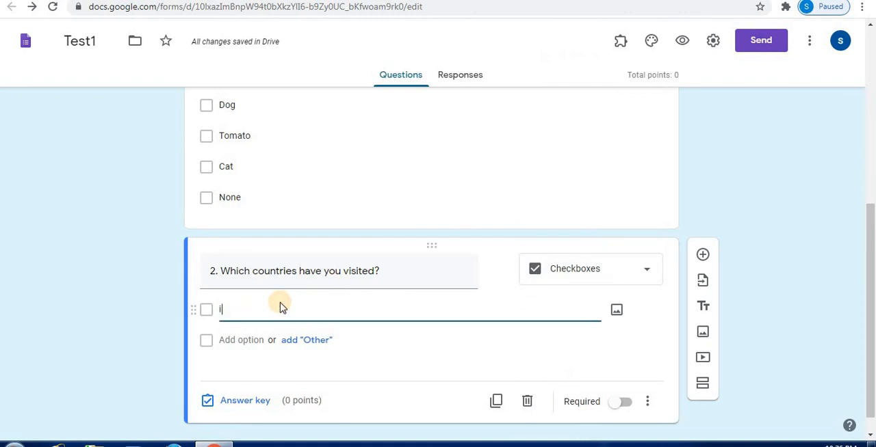
pyautogui.write('ndia')
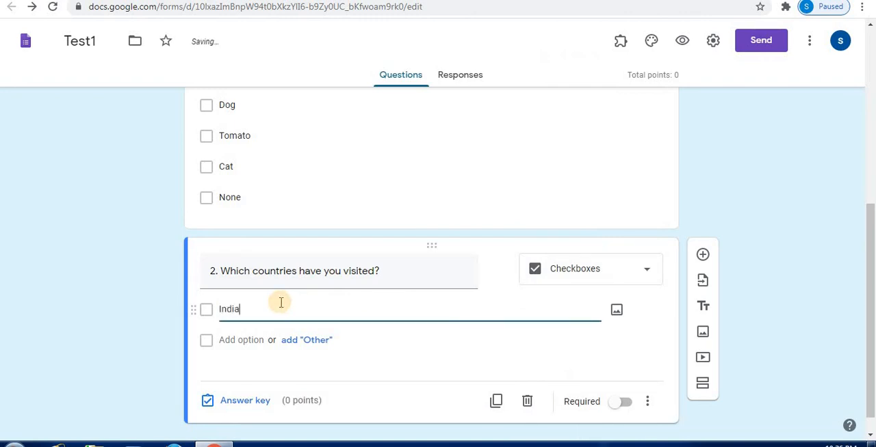
pyautogui.click(260, 338)
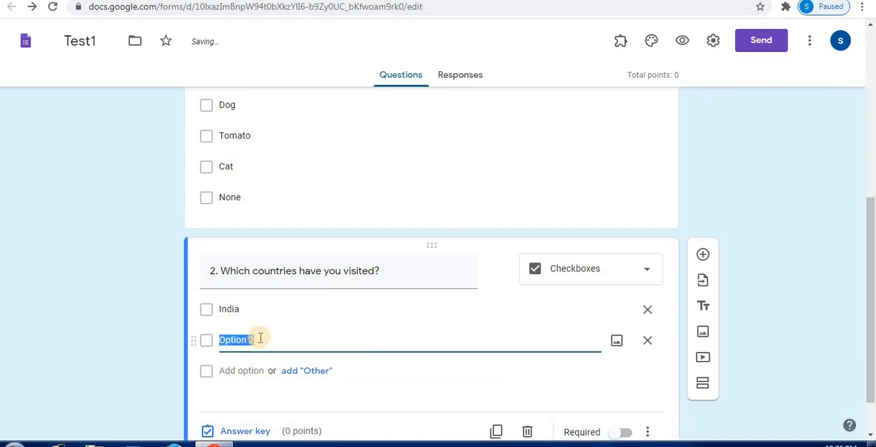
pyautogui.write('Japan')
pyautogui.click(244, 371)
pyautogui.write('USA')
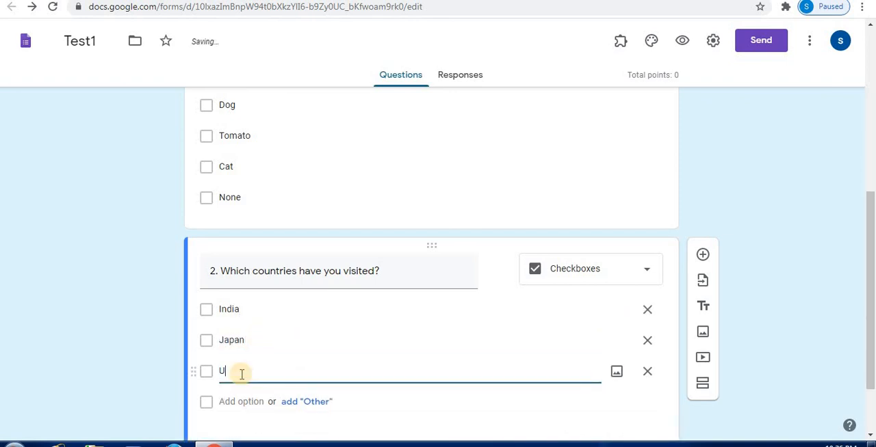
# Add Nepal, Other and None as further options of the countries question.
pyautogui.click(236, 401)
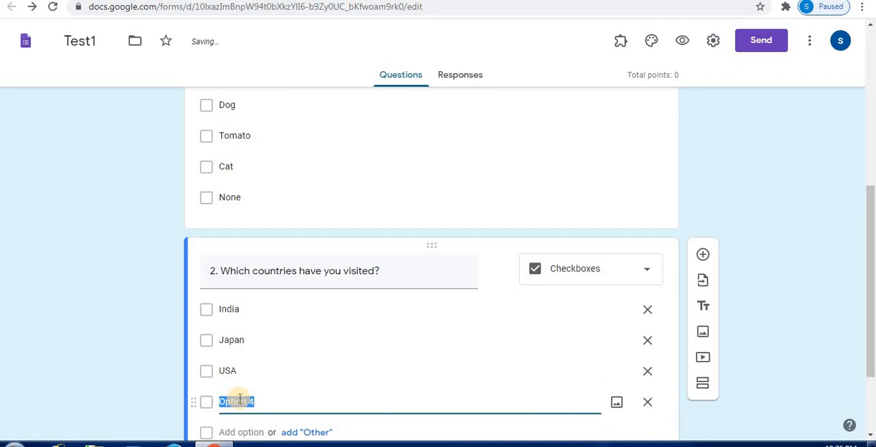
pyautogui.write('Nepal')
pyautogui.press('Return')
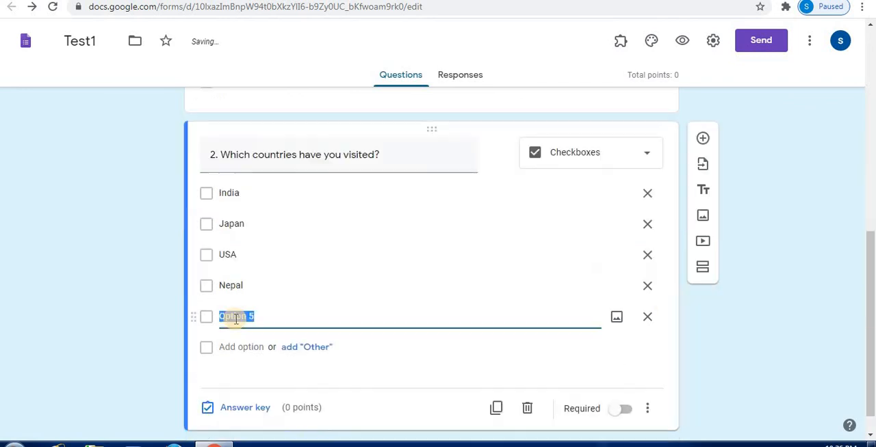
pyautogui.write('Other')
pyautogui.click(241, 347)
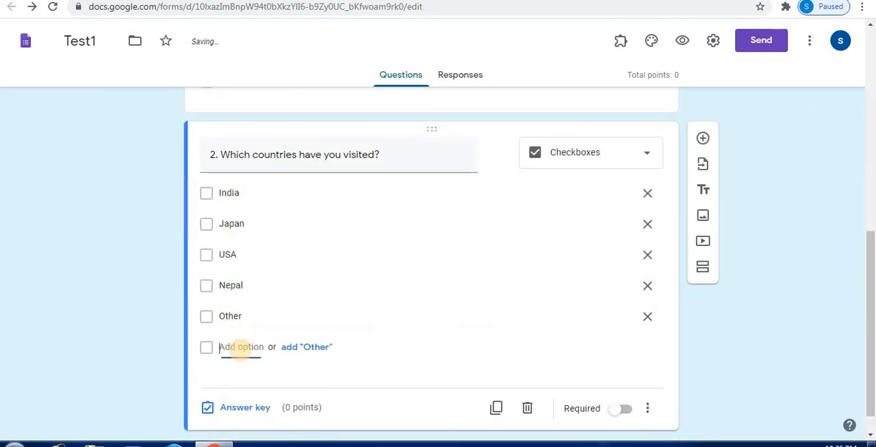
pyautogui.write('No')
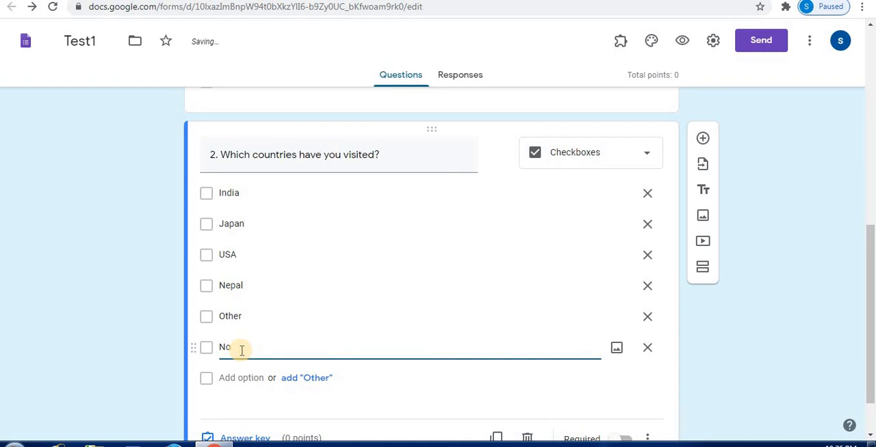
pyautogui.write('rne')
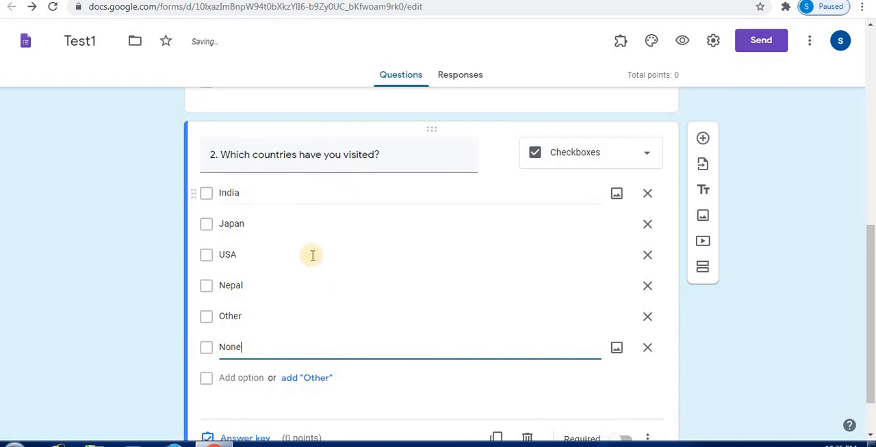
pyautogui.click(370, 412)
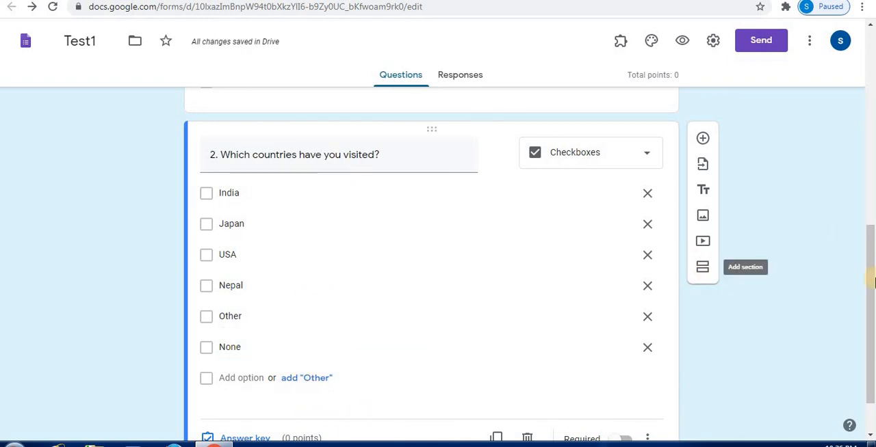
# Make the countries question required and add response validation to it.
pyautogui.moveTo(871, 286); pyautogui.dragTo(872, 315)
pyautogui.click(531, 193)
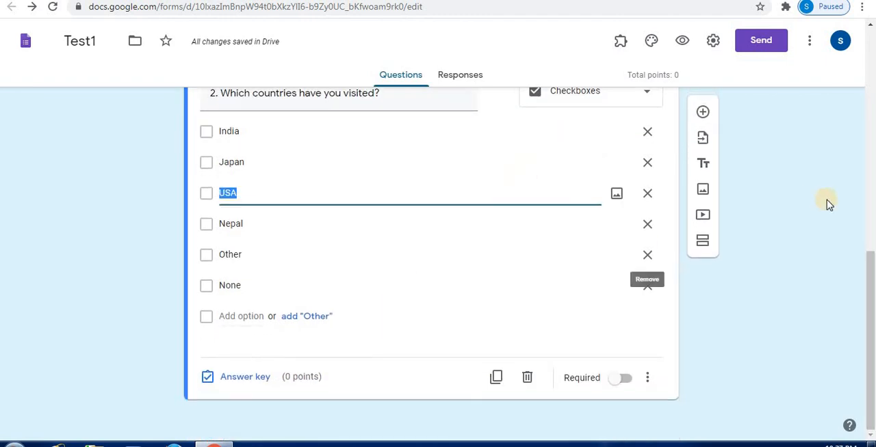
pyautogui.click(624, 380)
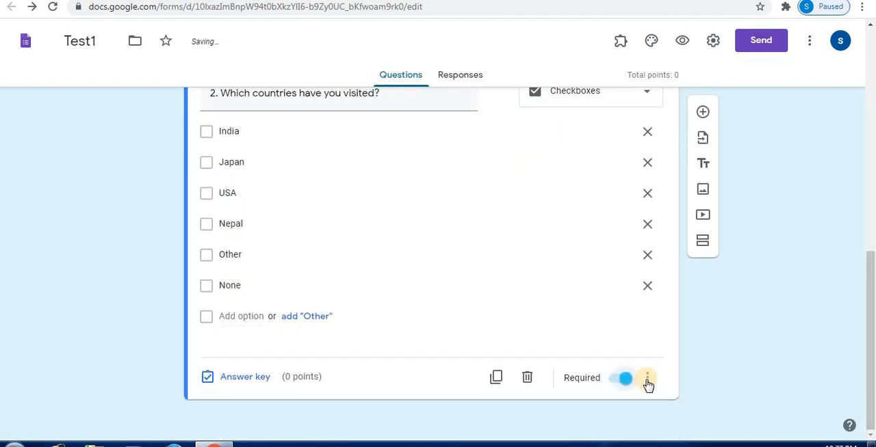
pyautogui.click(647, 381)
pyautogui.click(697, 370)
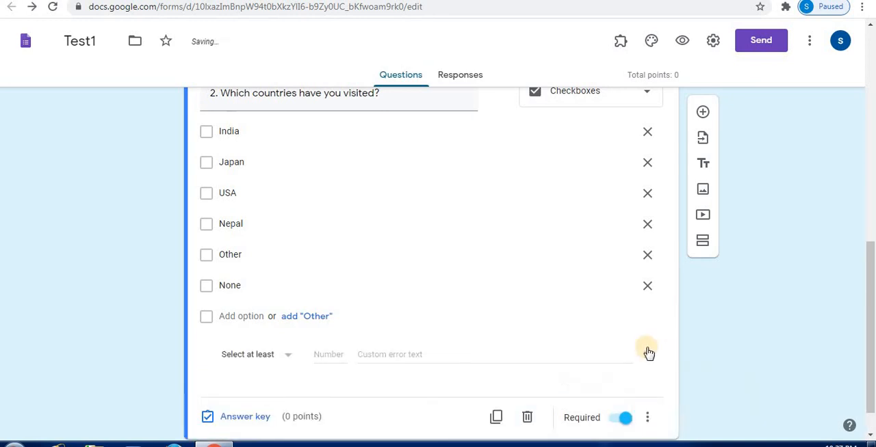
# Set the countries question's response validation rule to "Select at least" with the number 1.
pyautogui.click(288, 356)
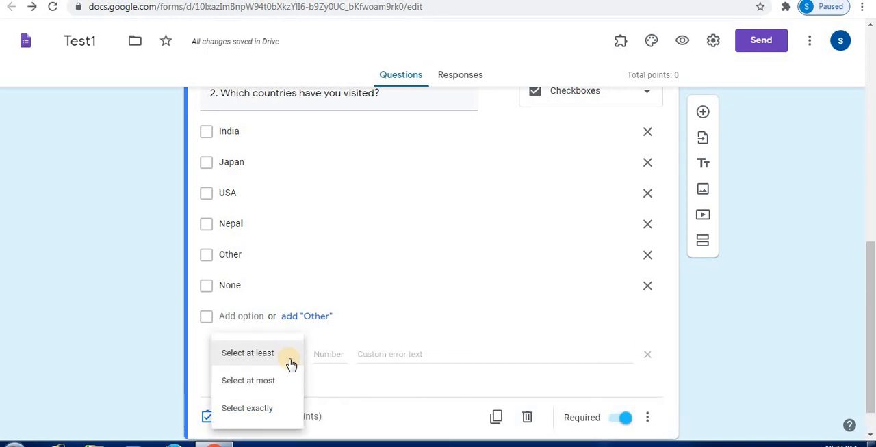
pyautogui.click(254, 360)
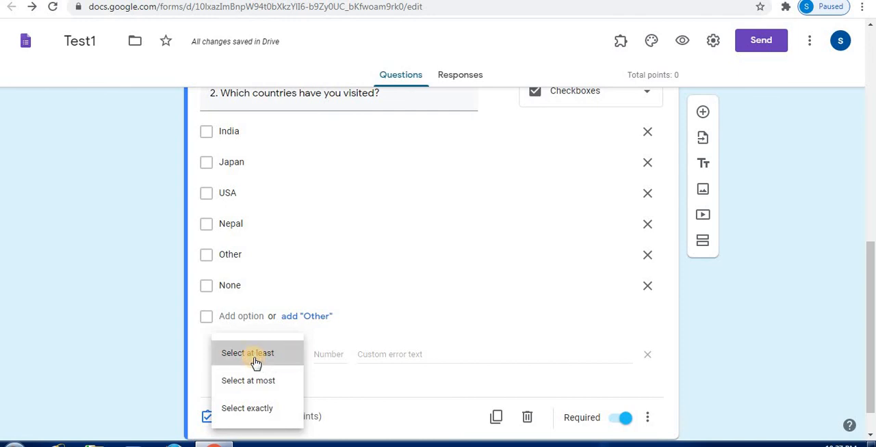
pyautogui.click(316, 355)
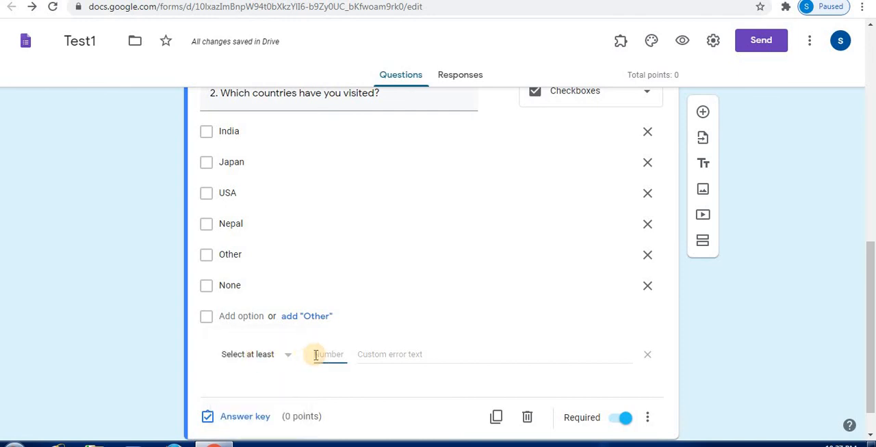
pyautogui.write('1')
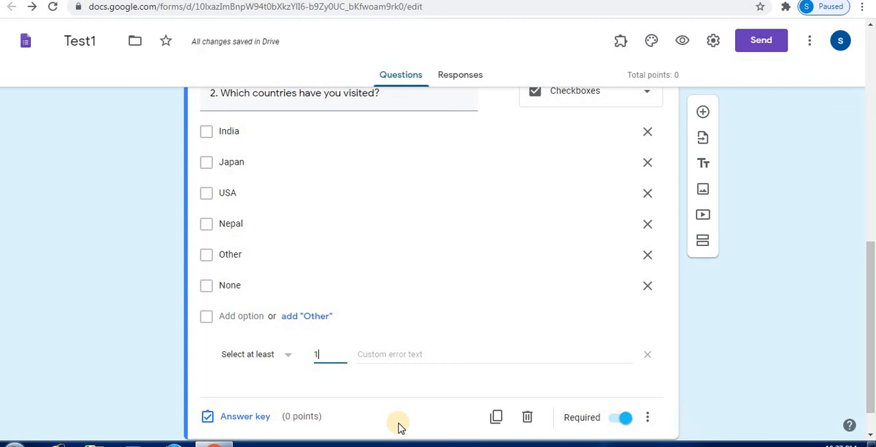
# Review the header and both questions in the editor and in the form preview.
pyautogui.moveTo(868, 289); pyautogui.dragTo(872, 158)
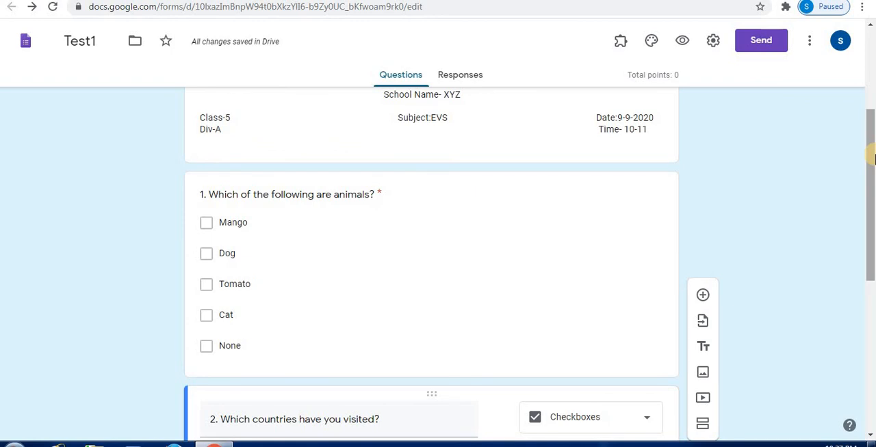
pyautogui.moveTo(873, 159); pyautogui.dragTo(869, 260)
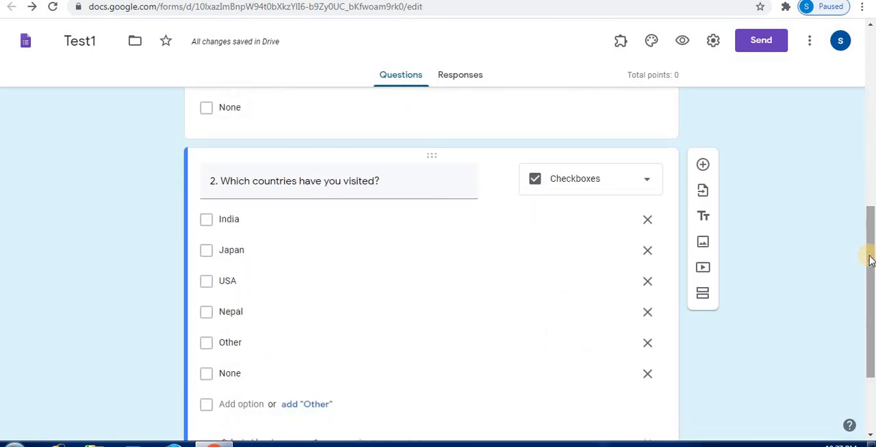
pyautogui.moveTo(869, 260); pyautogui.dragTo(711, 82)
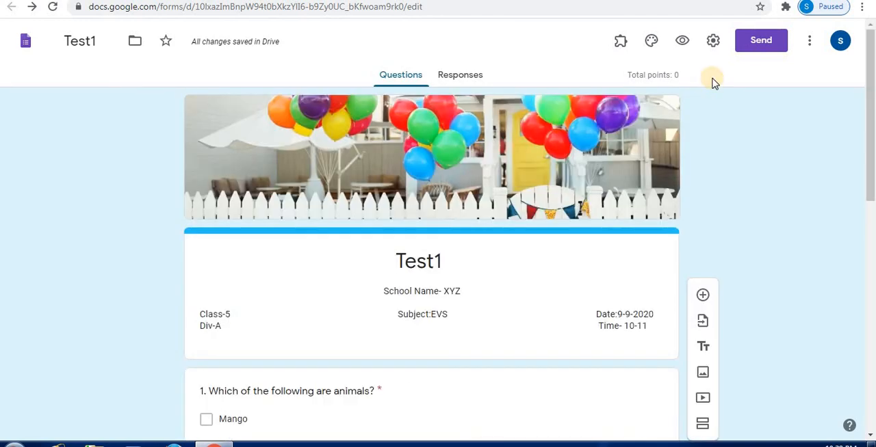
pyautogui.click(682, 41)
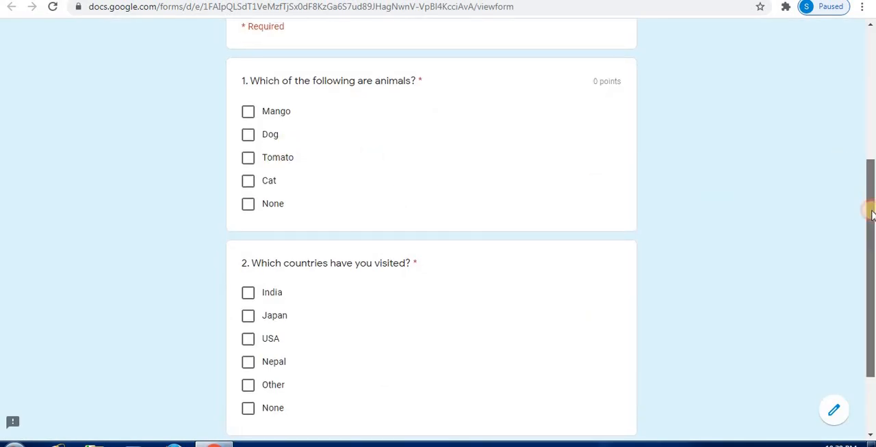
pyautogui.moveTo(869, 190); pyautogui.dragTo(871, 227)
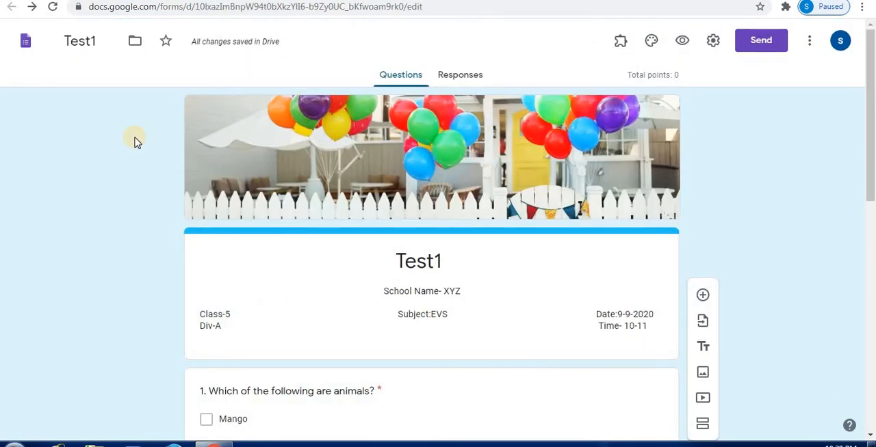